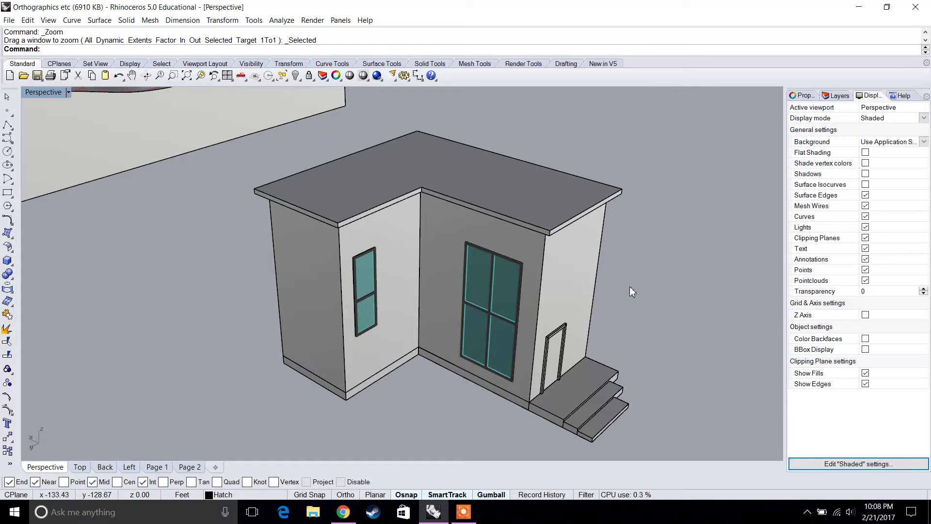
# Step: Inspect the house in Ghosted display from the left and above, then return to Shaded
pyautogui.click(70, 93)
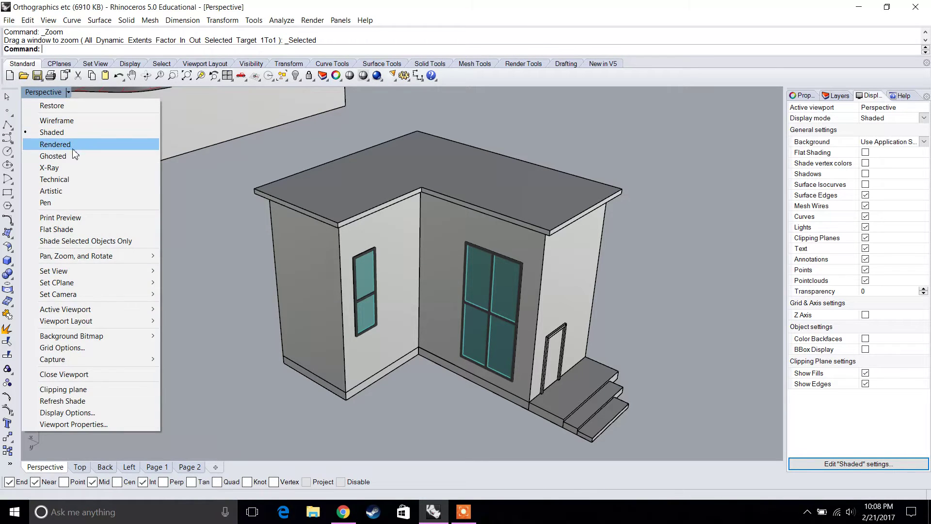
pyautogui.click(74, 156)
pyautogui.moveTo(456, 279); pyautogui.dragTo(418, 345, button='right')
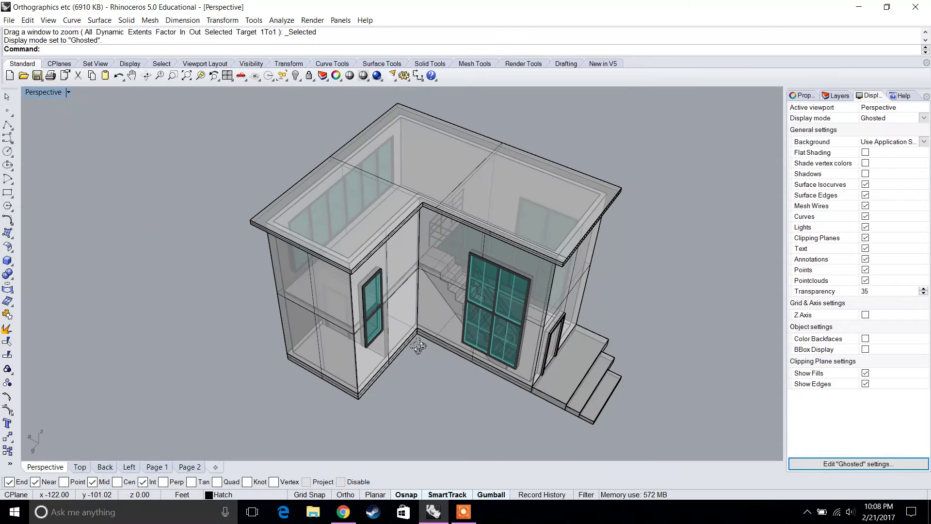
pyautogui.moveTo(553, 284); pyautogui.dragTo(363, 256, button='right')
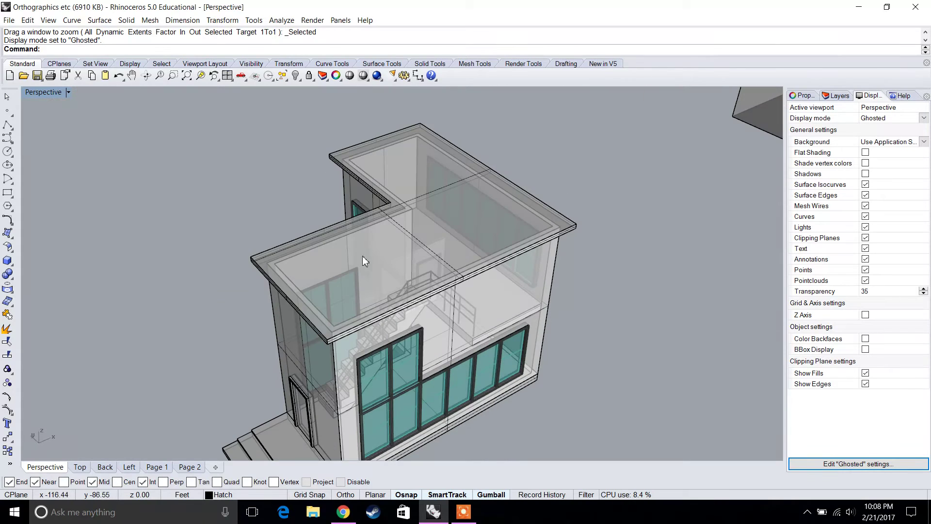
pyautogui.click(69, 92)
pyautogui.click(71, 127)
# Step: Frame the terrain and houses and window-select the whole small house
pyautogui.scroll(-5, 372, 208)
pyautogui.moveTo(371, 208)
pyautogui.keyDown('shift'); pyautogui.mouseDown(button='right')
pyautogui.moveTo(425, 304)
pyautogui.moveTo(451, 270)
pyautogui.moveTo(540, 305)
pyautogui.mouseUp(button='right'); pyautogui.keyUp('shift')
pyautogui.scroll(-5, 425, 305)
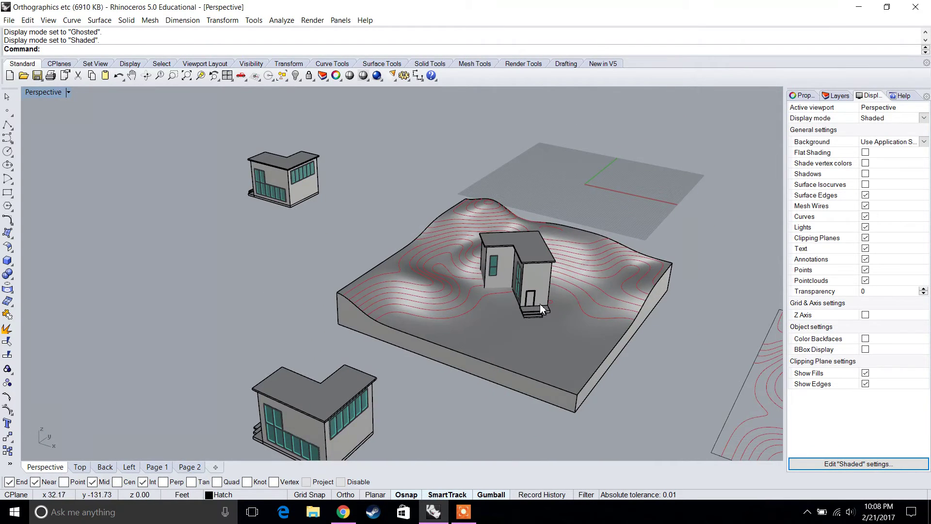
pyautogui.moveTo(419, 297); pyautogui.dragTo(475, 196, button='right')
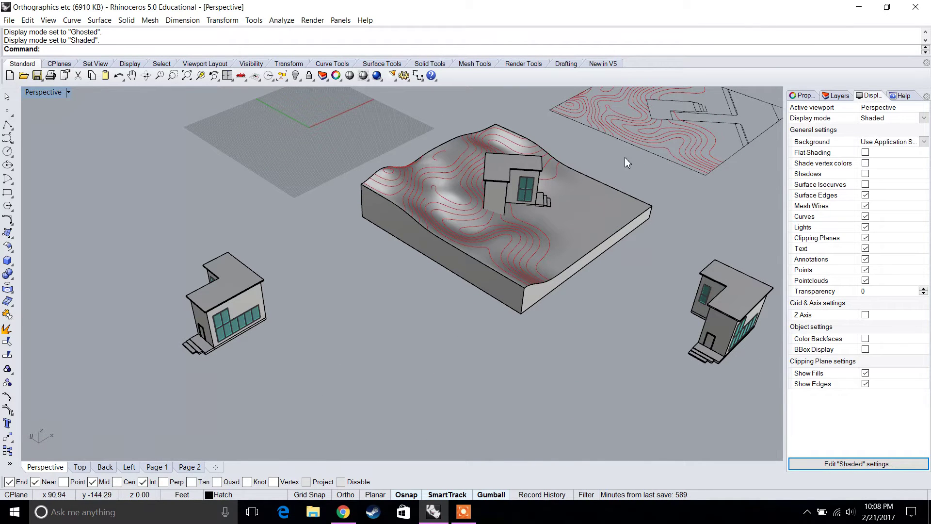
pyautogui.keyDown('shift'); pyautogui.moveTo(209, 318); pyautogui.dragTo(351, 309, button='right'); pyautogui.keyUp('shift')
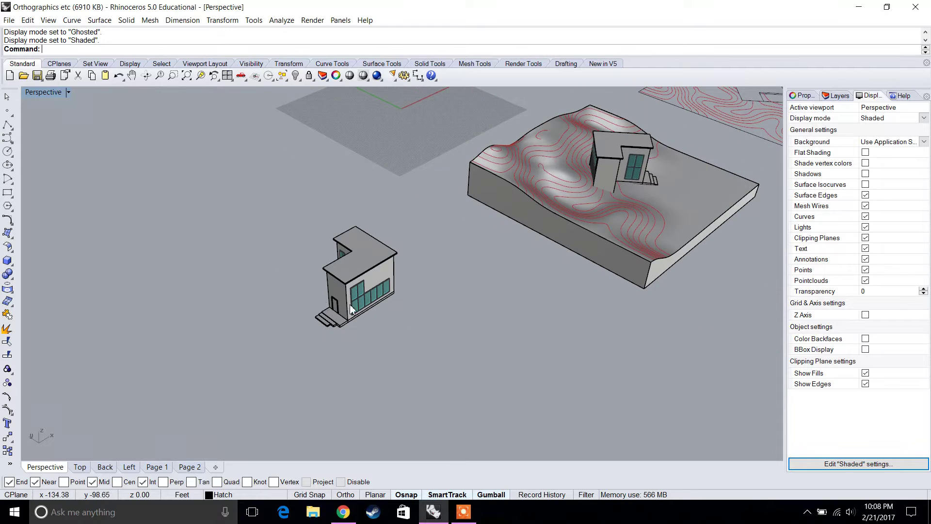
pyautogui.moveTo(454, 373); pyautogui.dragTo(205, 184)
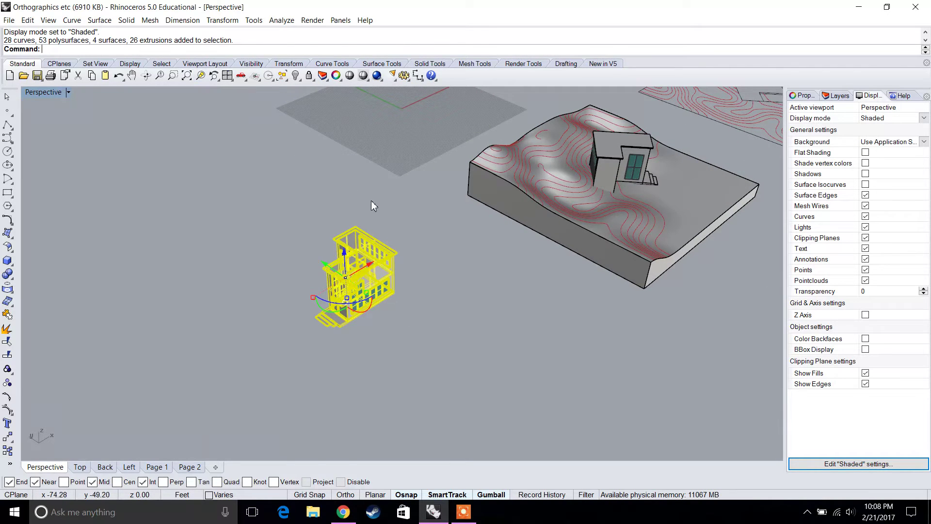
pyautogui.scroll(-2, 381, 206)
pyautogui.moveTo(381, 204); pyautogui.dragTo(498, 282, button='right')
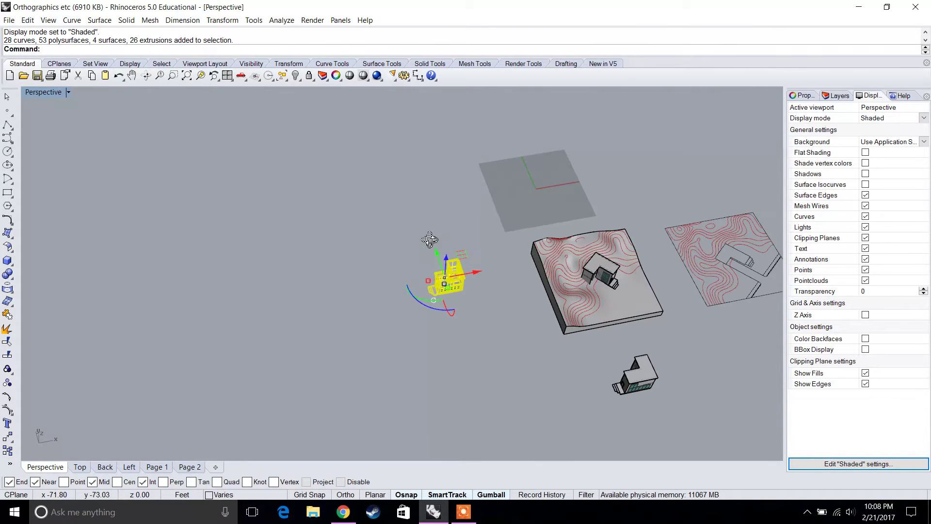
# Step: Paste a copy of the house, move it away from the terrain, and zoom to a near-front view
pyautogui.hotkey('ctrl', 'c')
pyautogui.hotkey('ctrl', 'v')
pyautogui.moveTo(472, 273); pyautogui.dragTo(177, 316)
pyautogui.moveTo(177, 316); pyautogui.dragTo(172, 196, button='right')
pyautogui.moveTo(171, 197); pyautogui.dragTo(246, 115)
pyautogui.press('alt')
pyautogui.moveTo(246, 115); pyautogui.dragTo(219, 277, button='right')
pyautogui.moveTo(218, 277); pyautogui.dragTo(267, 200)
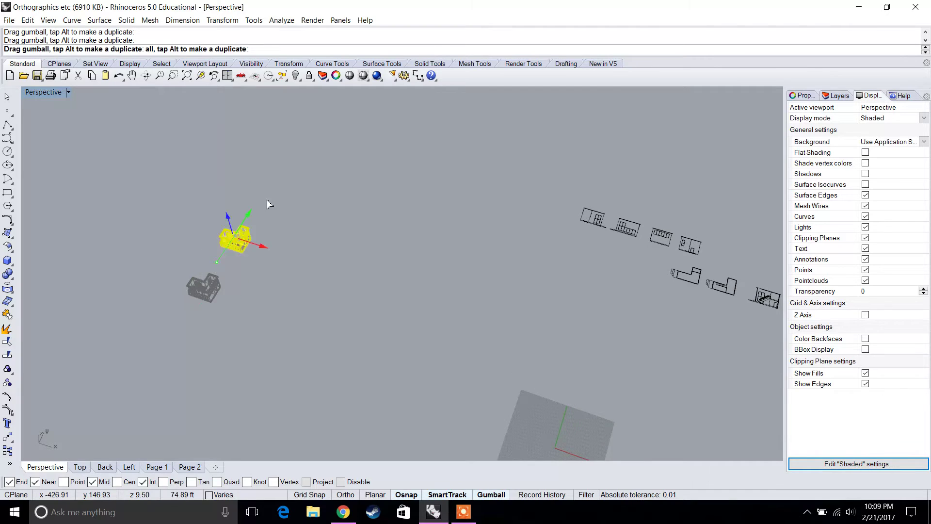
pyautogui.click(200, 75)
pyautogui.moveTo(398, 307); pyautogui.dragTo(180, 139, button='right')
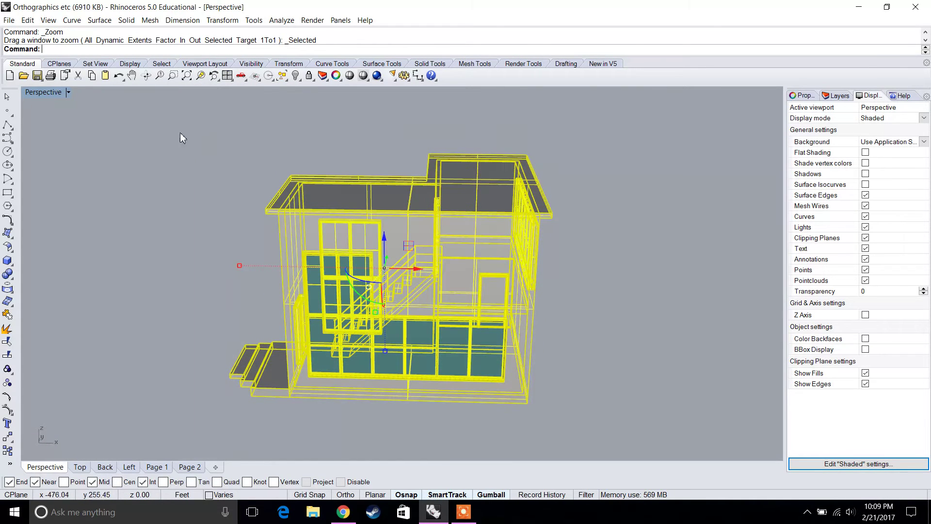
# Step: Set the view to Front, run Make2D on the house copy, and maximize the Top viewport
pyautogui.click(67, 93)
pyautogui.moveTo(78, 275)
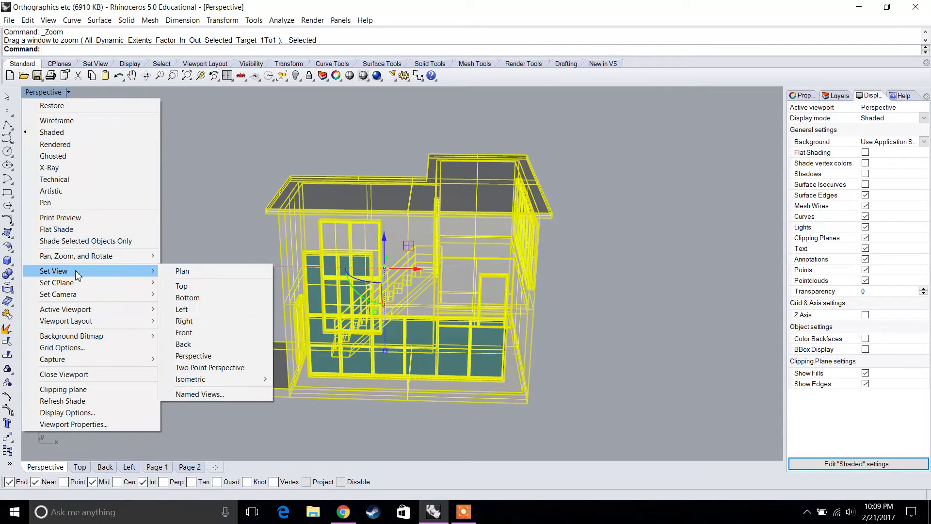
pyautogui.click(201, 333)
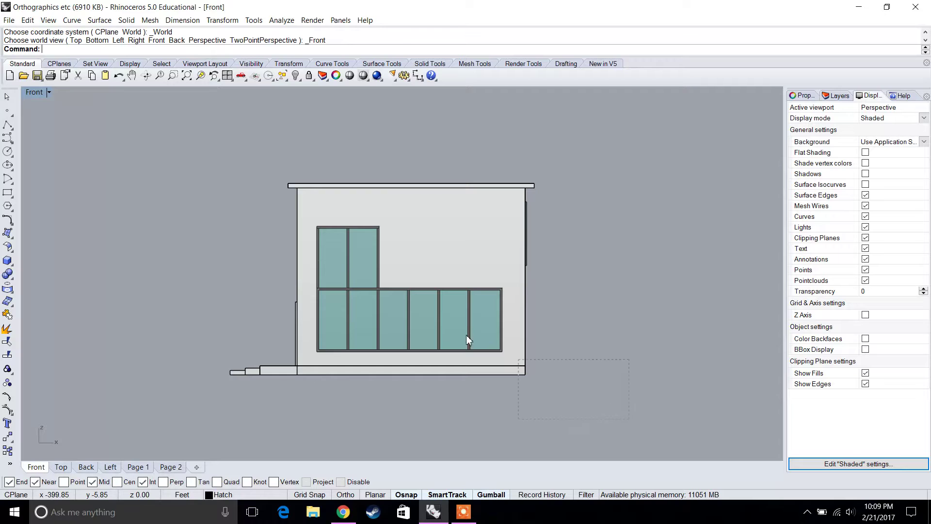
pyautogui.moveTo(467, 340); pyautogui.dragTo(168, 162)
pyautogui.write('Make2D')
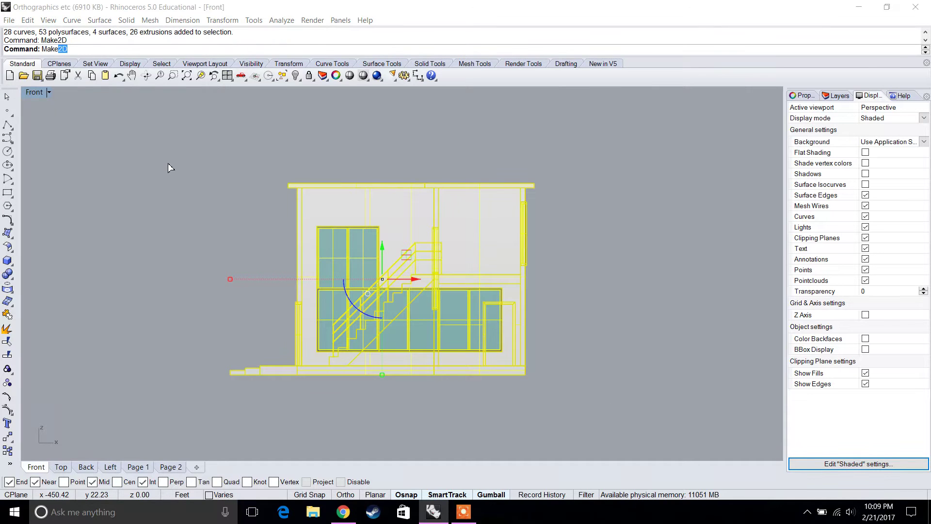
pyautogui.press('Return')
pyautogui.press('Return')
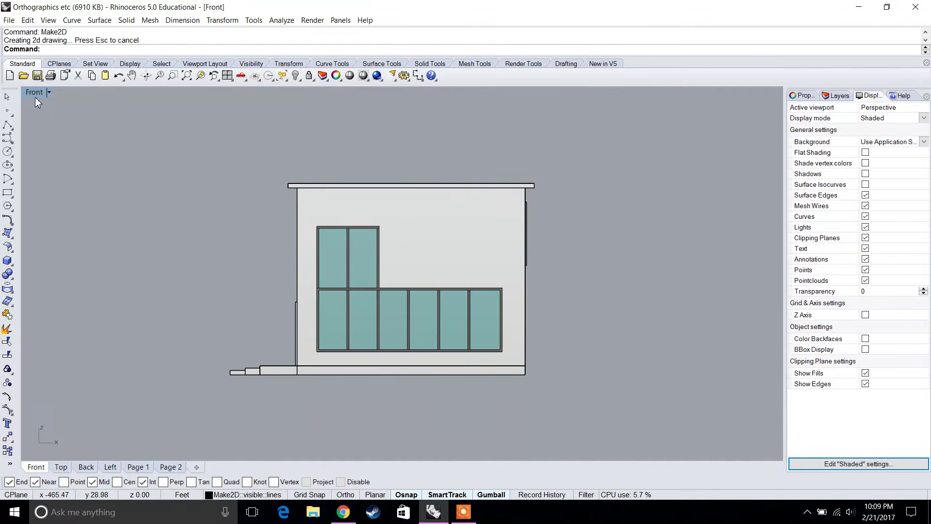
pyautogui.doubleClick(35, 93)
pyautogui.doubleClick(32, 93)
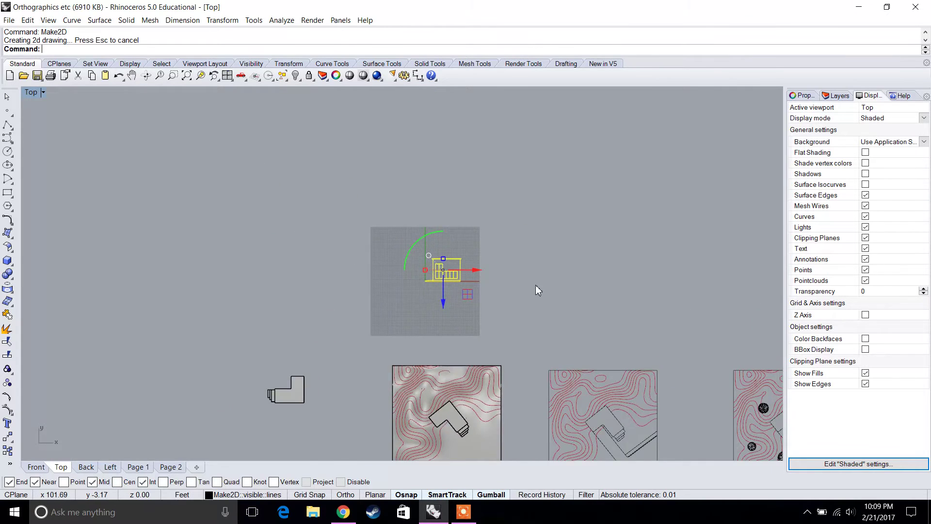
# Step: Move the front elevation drawing up in the Top view and restore the four-viewport layout
pyautogui.scroll(5, 535, 284)
pyautogui.moveTo(320, 280); pyautogui.dragTo(311, 150)
pyautogui.moveTo(323, 163); pyautogui.dragTo(327, 249, button='right')
pyautogui.scroll(5, 327, 249)
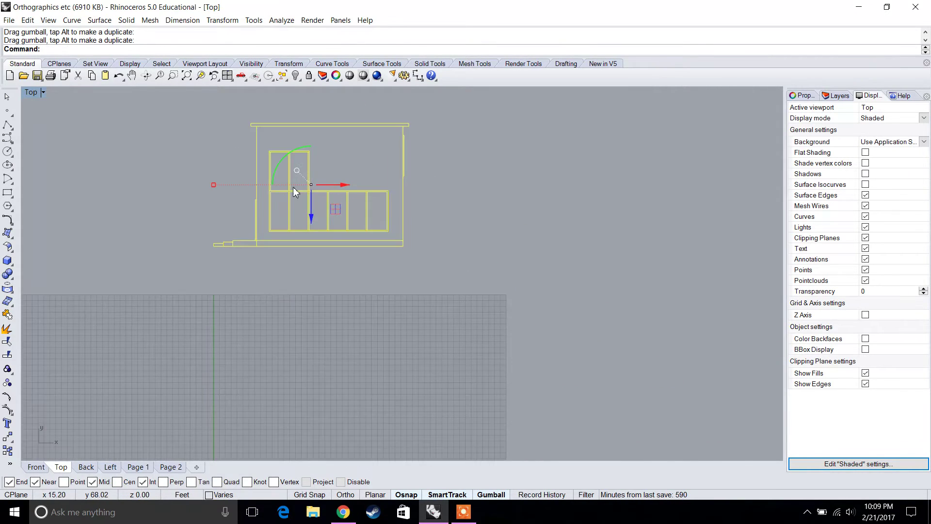
pyautogui.click(139, 149)
pyautogui.doubleClick(31, 92)
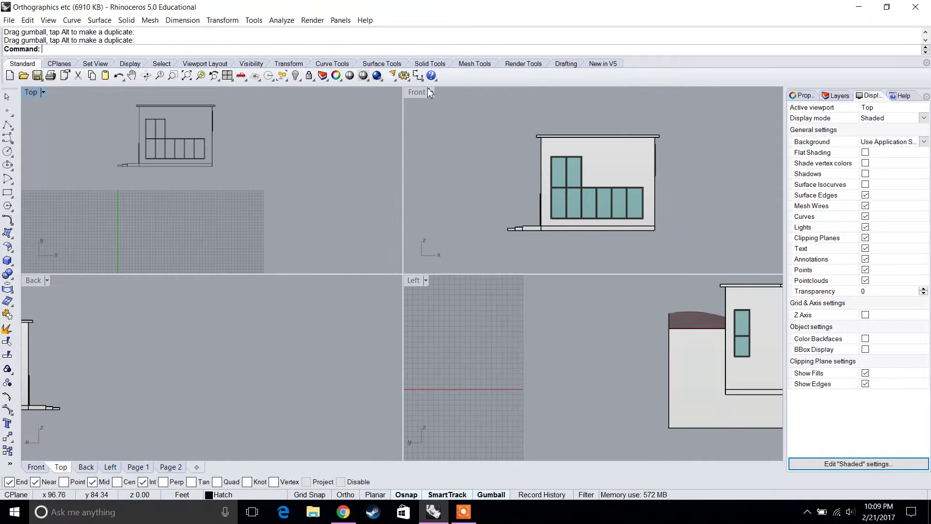
# Step: Switch the Front viewport to Left and generate a Make2D left elevation of the house
pyautogui.click(430, 92)
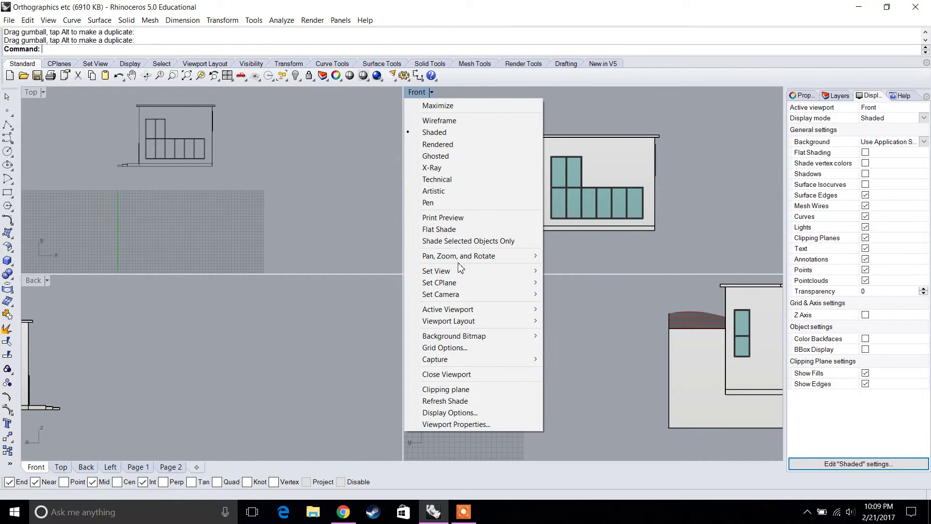
pyautogui.moveTo(514, 277)
pyautogui.click(564, 309)
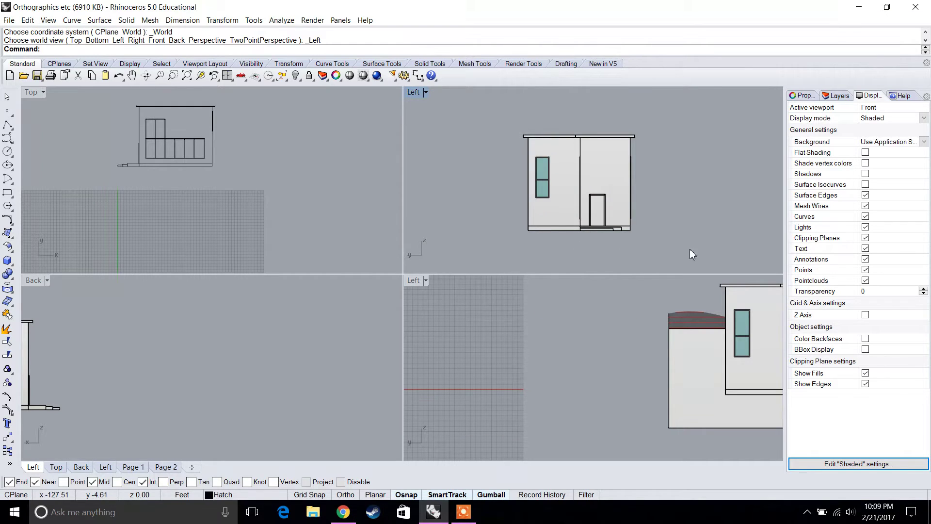
pyautogui.moveTo(473, 112); pyautogui.dragTo(473, 112)
pyautogui.write('Make2D')
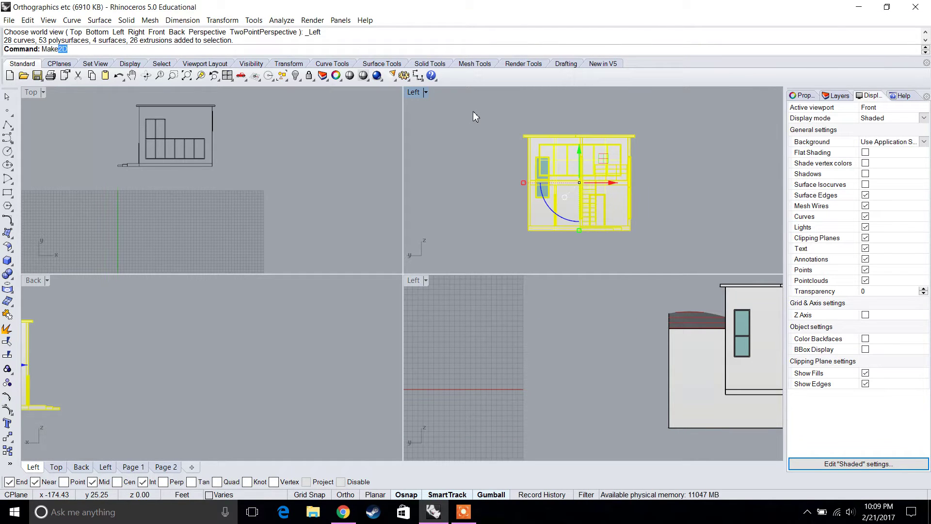
pyautogui.press('Return')
pyautogui.press('Return')
# Step: Place the left elevation beside the front elevation and frame the elevations and plans in a maximized Top view
pyautogui.scroll(-3, 262, 153)
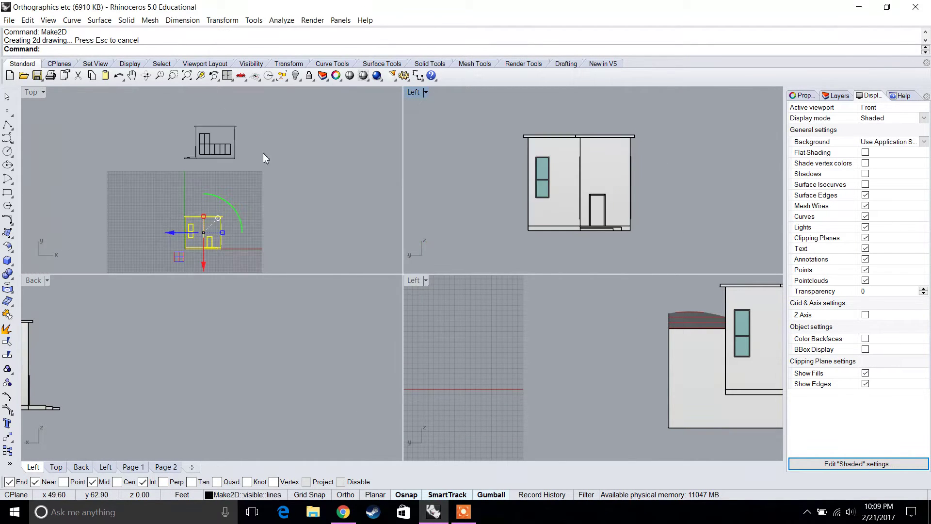
pyautogui.moveTo(218, 244)
pyautogui.mouseDown()
pyautogui.moveTo(218, 152)
pyautogui.moveTo(243, 152)
pyautogui.mouseUp()
pyautogui.scroll(3, 209, 119)
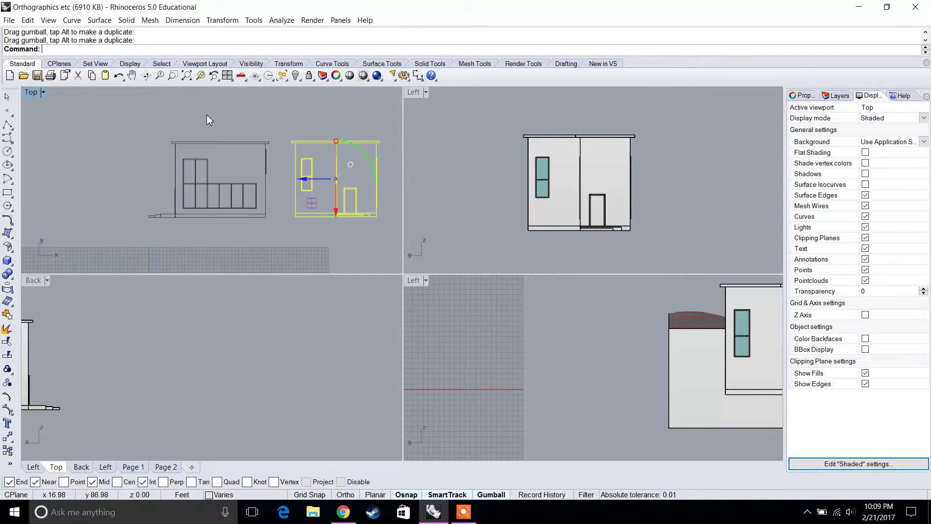
pyautogui.doubleClick(28, 94)
pyautogui.scroll(-5, 538, 223)
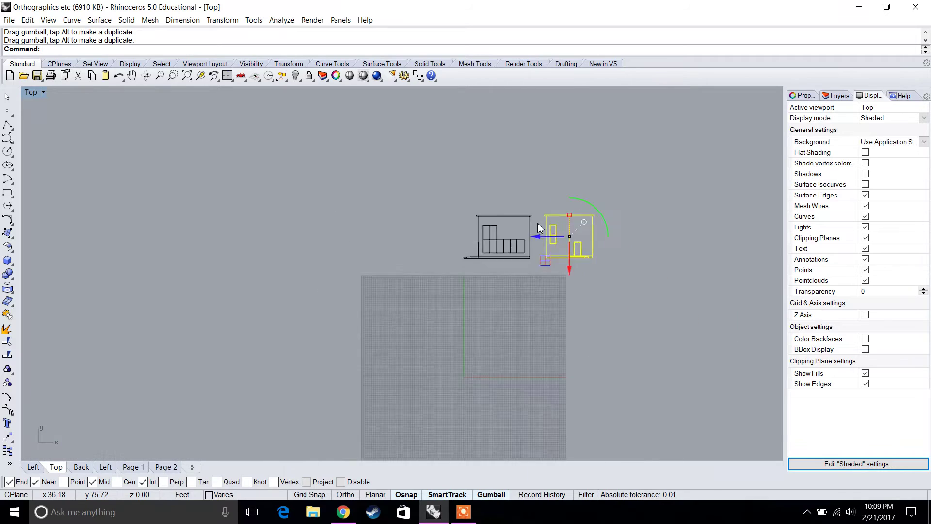
pyautogui.moveTo(551, 141); pyautogui.dragTo(551, 214, button='right')
pyautogui.scroll(3, 453, 222)
pyautogui.press('Escape')
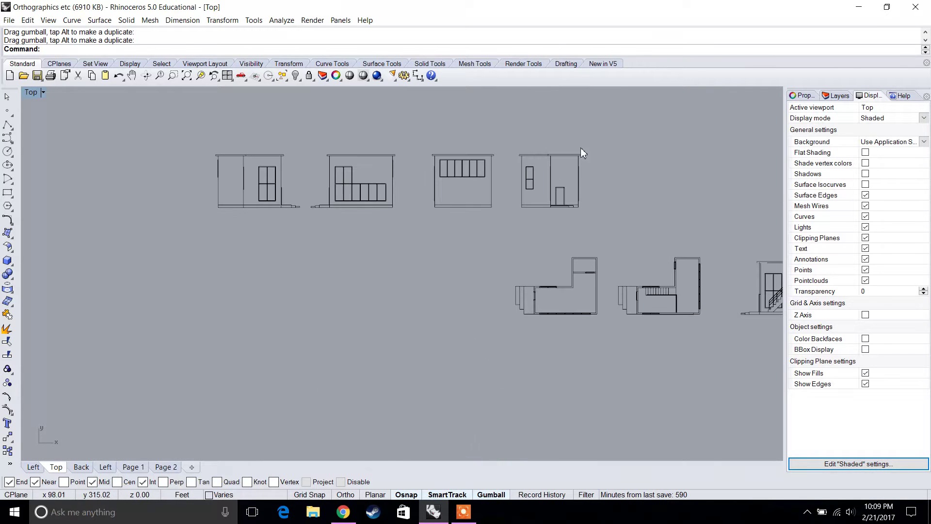
# Step: Select the four elevation drawings, then zoom in on their left end
pyautogui.scroll(2, 381, 281)
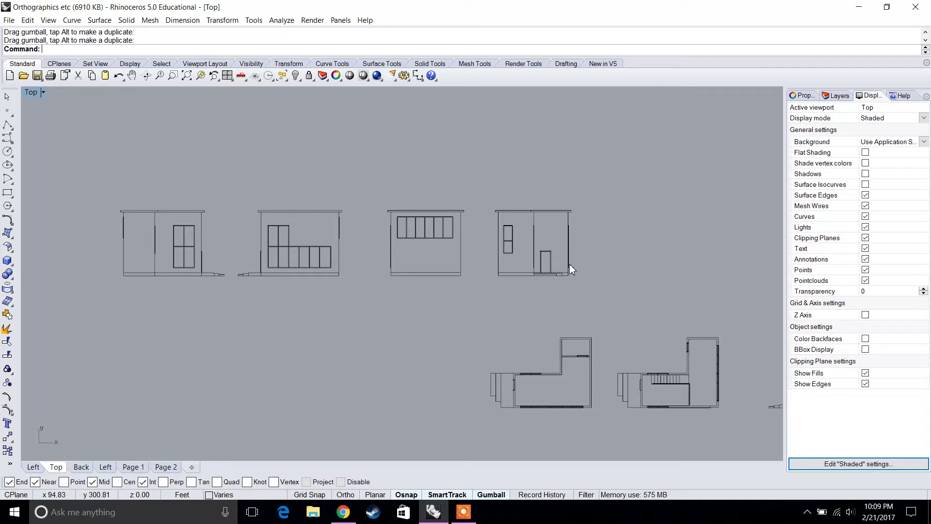
pyautogui.moveTo(206, 185); pyautogui.dragTo(84, 143)
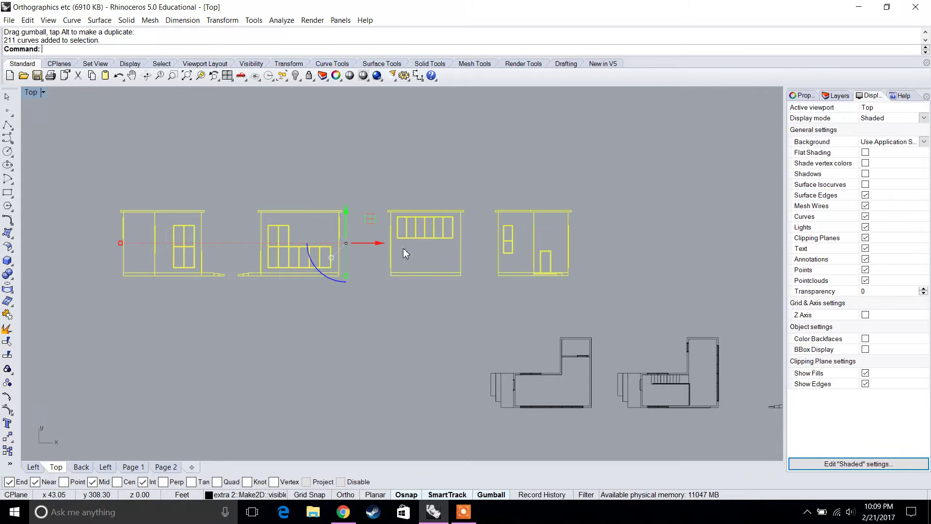
pyautogui.press('Escape')
pyautogui.scroll(3, 569, 268)
pyautogui.hscroll(-10, 312, 254)
pyautogui.hscroll(-2, 374, 247)
pyautogui.scroll(3, 330, 342)
# Step: Begin a Trim on the elevation linework, then cancel it
pyautogui.write('trim')
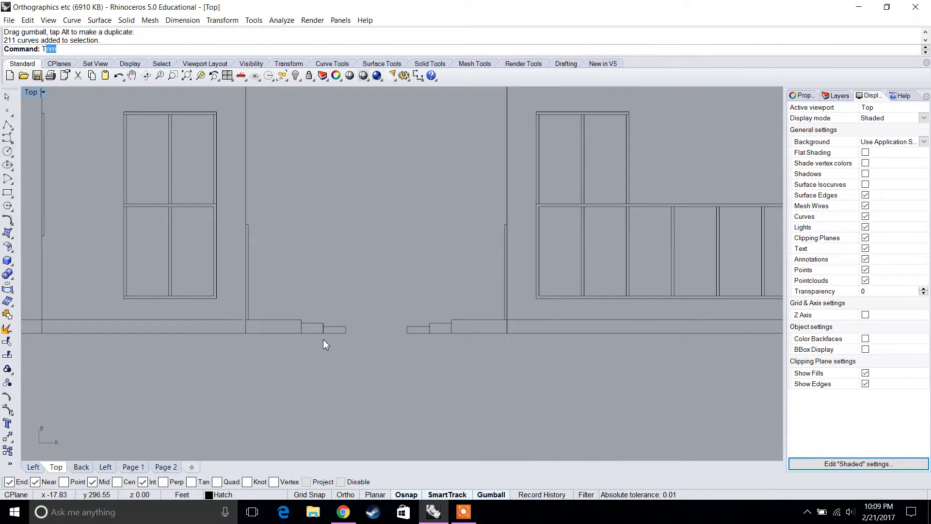
pyautogui.press('Return')
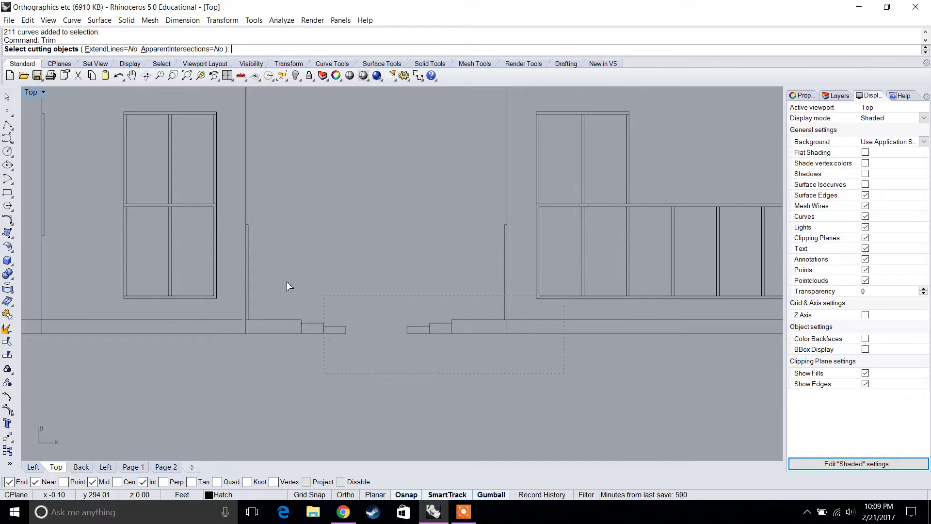
pyautogui.click(286, 281)
pyautogui.scroll(-4, 172, 313)
pyautogui.press('Escape')
pyautogui.scroll(4, 203, 278)
pyautogui.scroll(-4, 325, 305)
pyautogui.scroll(4, 310, 225)
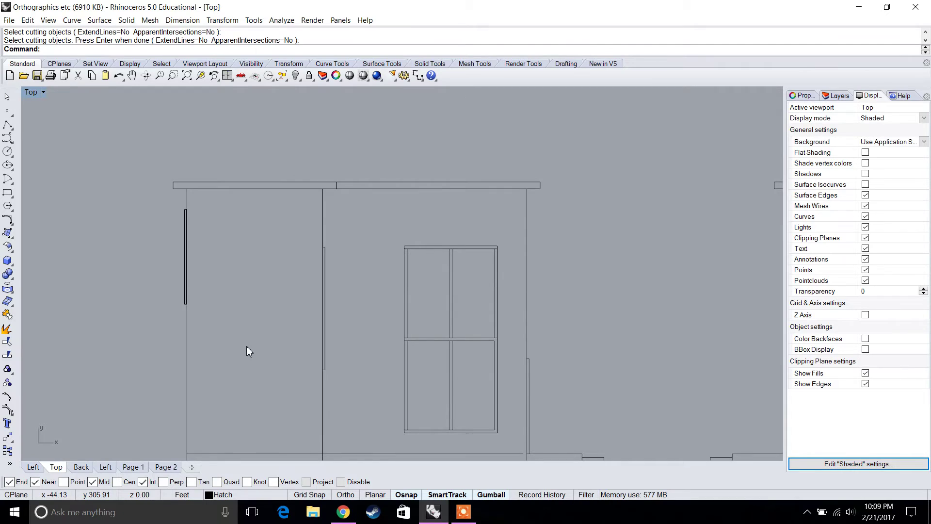
# Step: Trim the excess elevation linework using eight left-elevation curves as cutters, then show the Layers panel
pyautogui.moveTo(246, 345); pyautogui.dragTo(161, 210)
pyautogui.scroll(5, 219, 210)
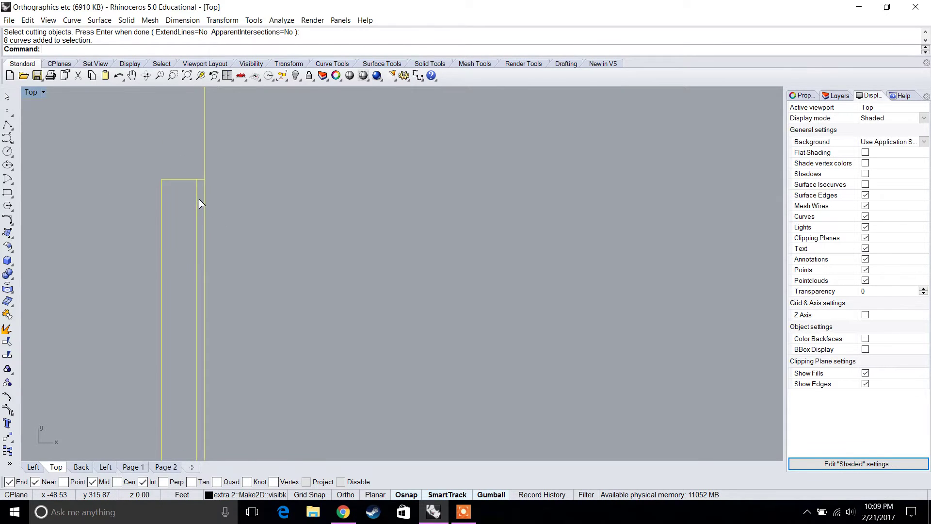
pyautogui.press('Return')
pyautogui.scroll(-5, 198, 199)
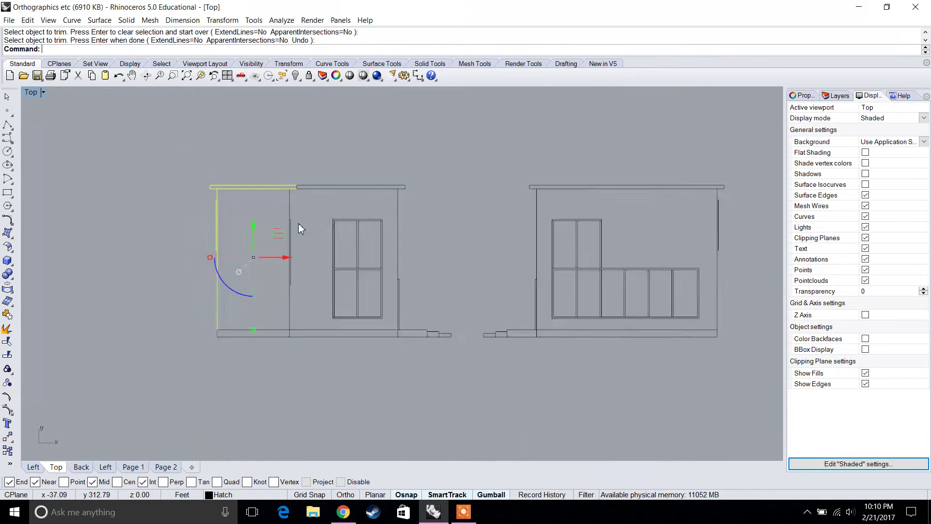
pyautogui.press('Escape')
pyautogui.scroll(-4, 339, 257)
pyautogui.moveTo(556, 263); pyautogui.dragTo(435, 259, button='right')
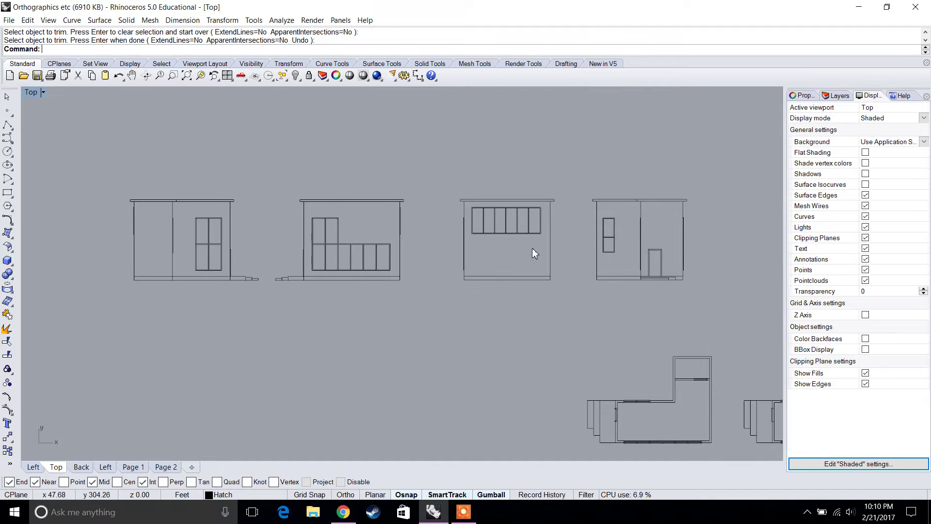
pyautogui.click(837, 95)
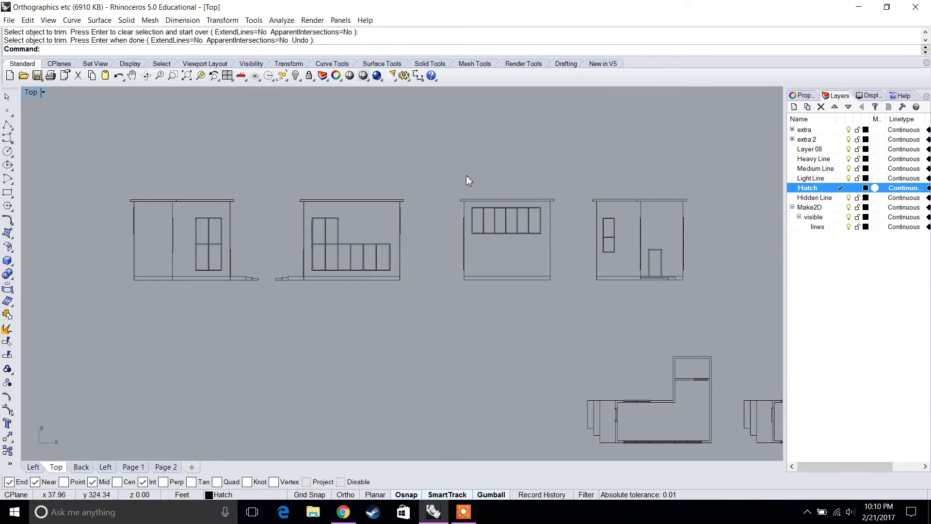
# Step: Zoom out and pan the Top view until all four elevations and both L-shaped plans show
pyautogui.scroll(-2, 469, 184)
pyautogui.moveTo(470, 189); pyautogui.dragTo(423, 212, button='right')
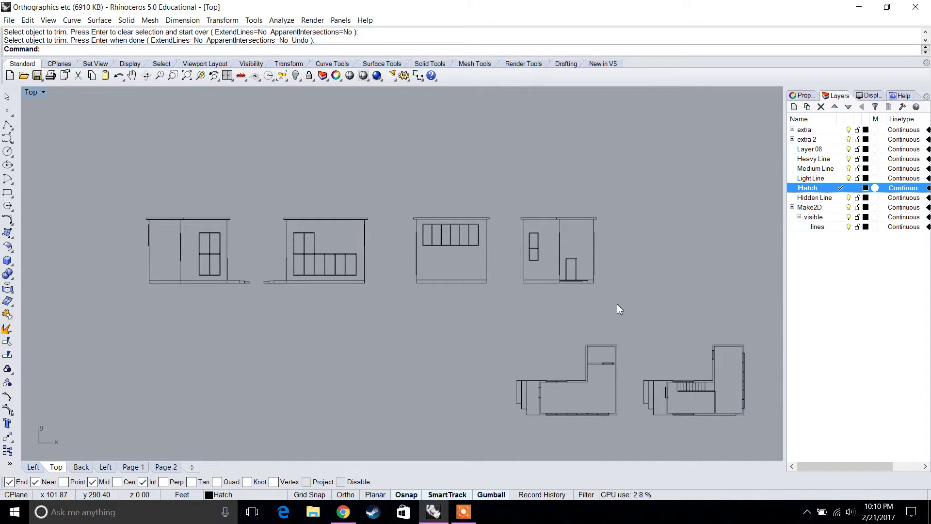
pyautogui.click(9, 20)
# Step: Open Document Properties at the Annotation > Hatch pattern list
pyautogui.click(82, 210)
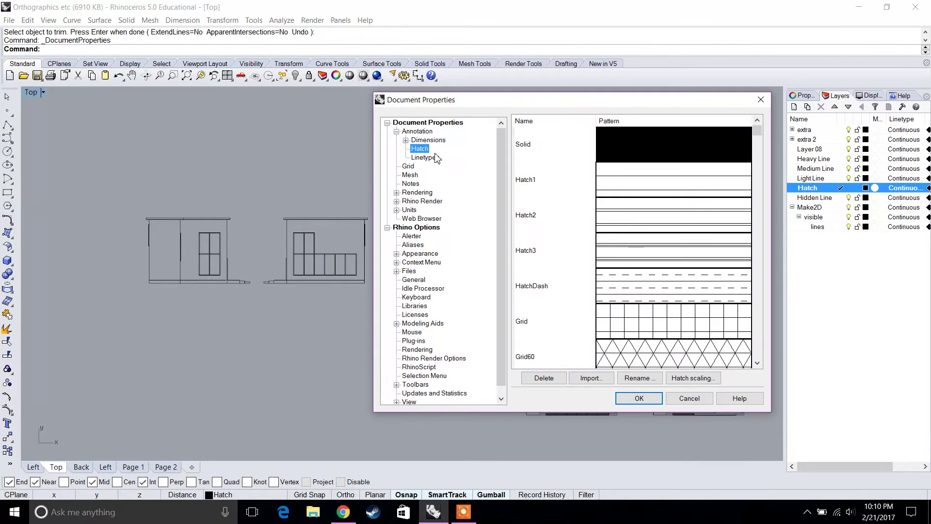
pyautogui.click(415, 132)
pyautogui.click(397, 132)
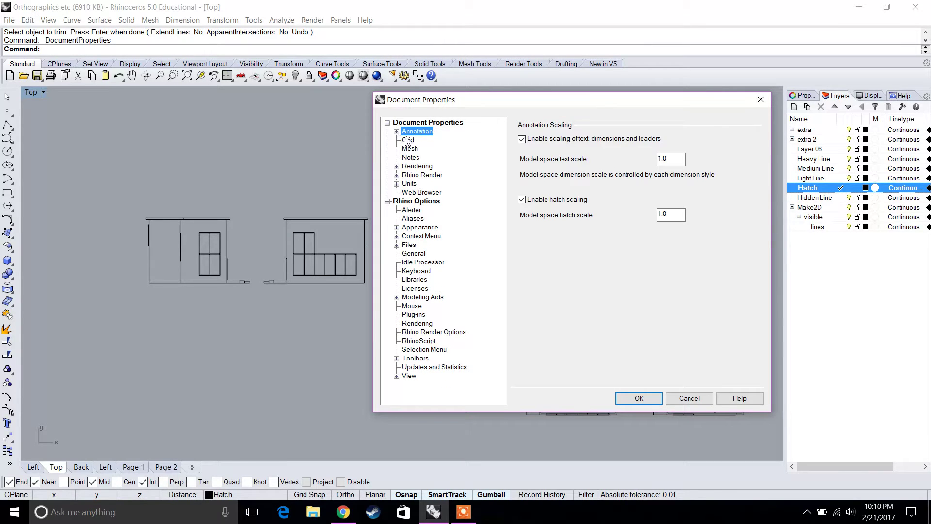
pyautogui.click(397, 131)
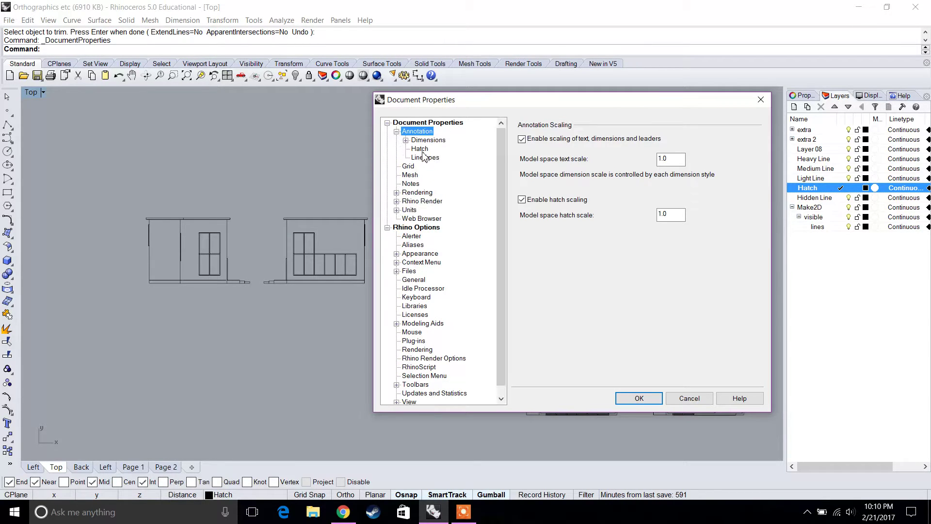
pyautogui.click(420, 149)
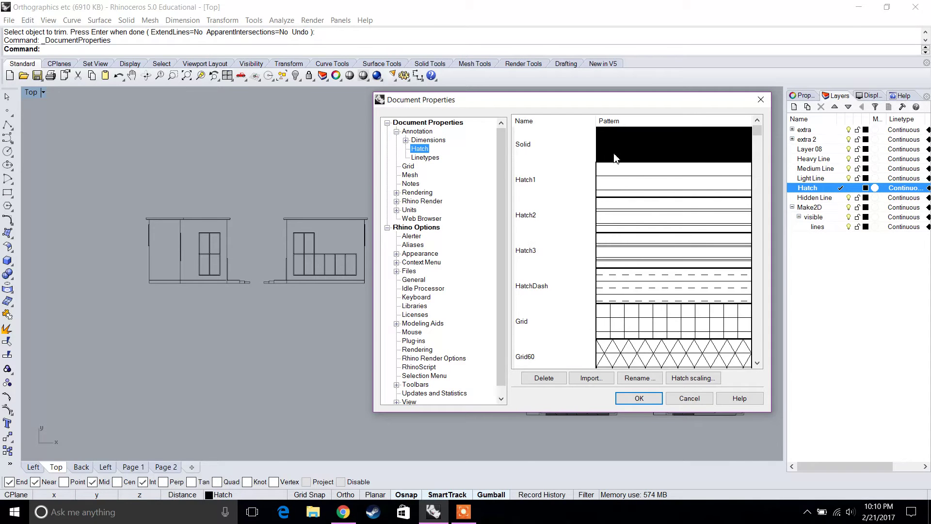
pyautogui.scroll(-10, 614, 158)
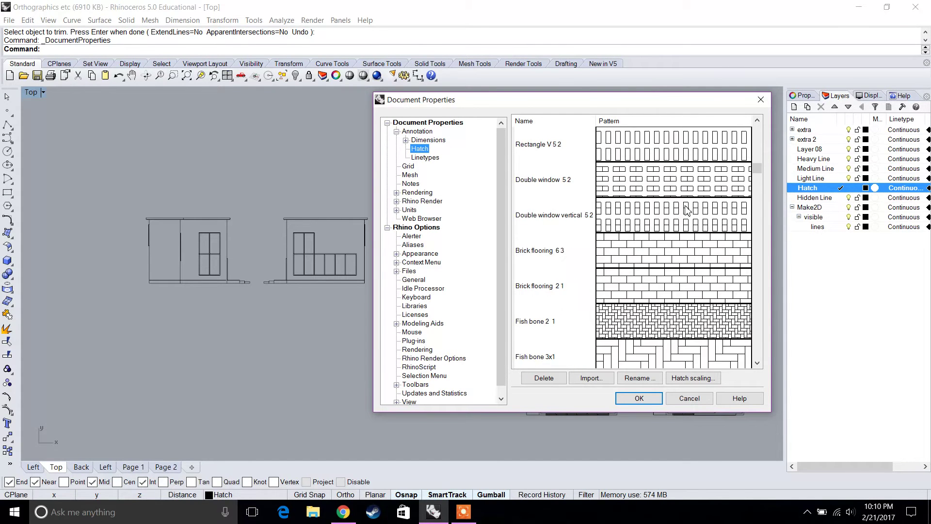
pyautogui.scroll(10, 686, 209)
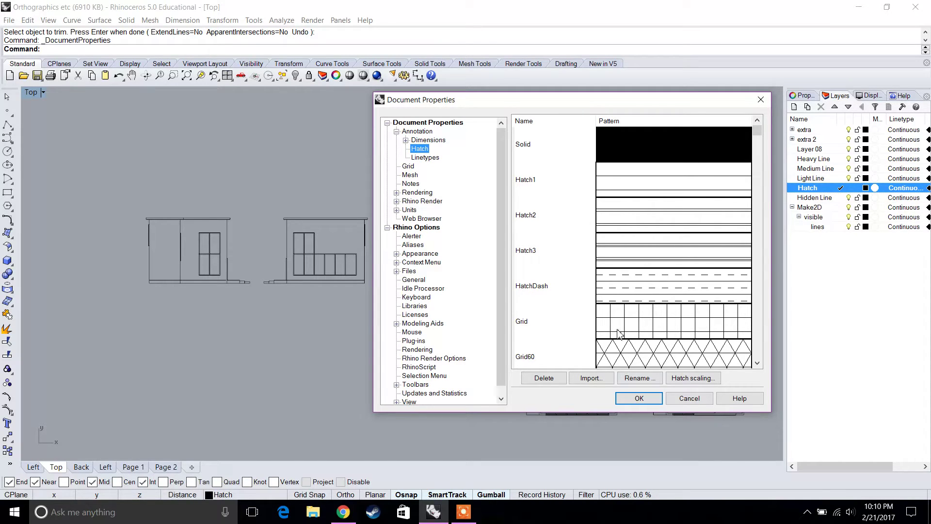
# Step: Load the hatchpatterns_1033.pat file from the hatchpatterns_1033 folder for import
pyautogui.click(589, 379)
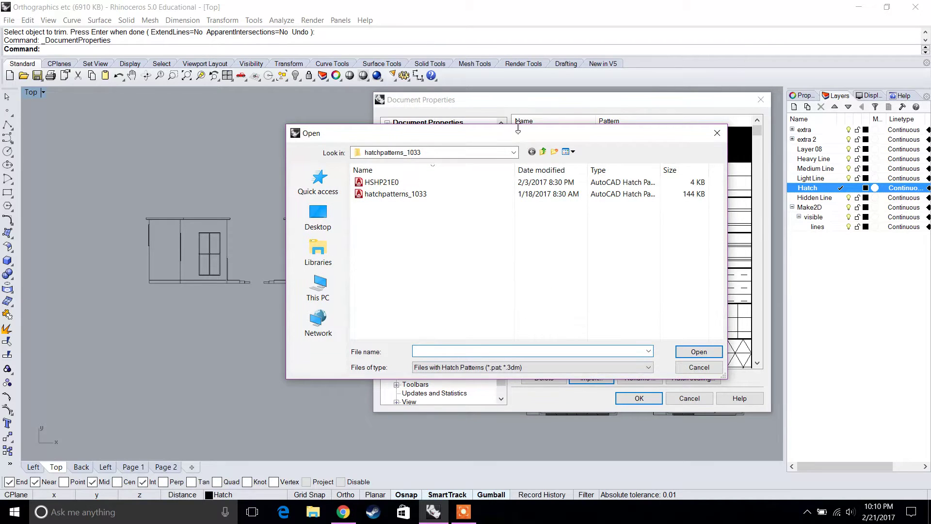
pyautogui.click(542, 152)
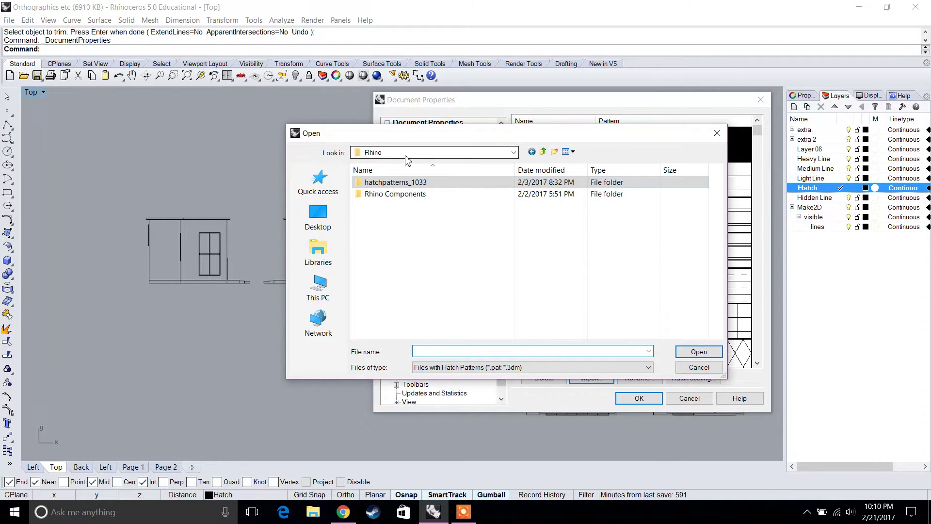
pyautogui.click(399, 183)
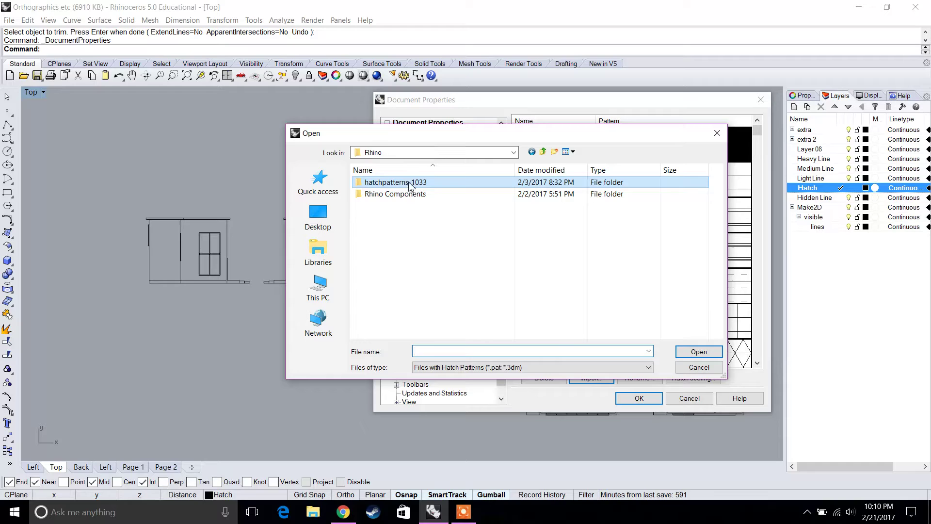
pyautogui.doubleClick(423, 186)
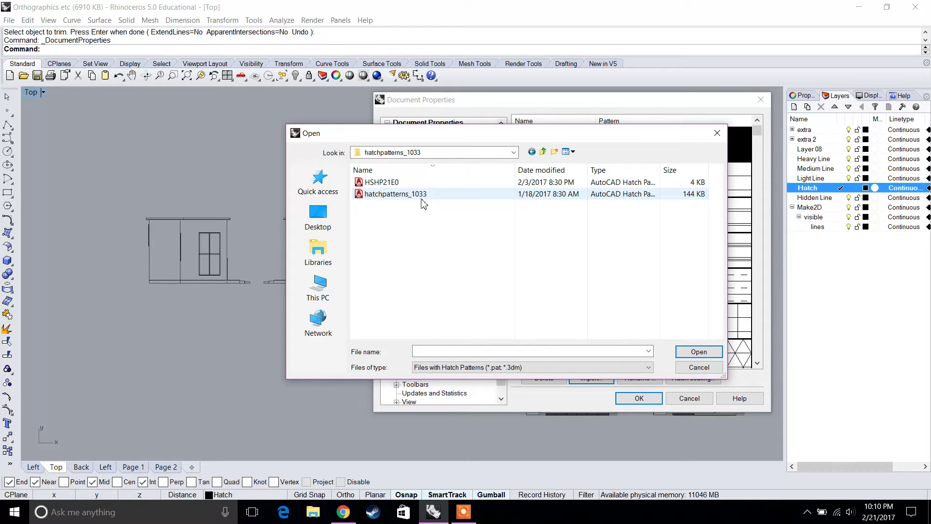
pyautogui.click(391, 194)
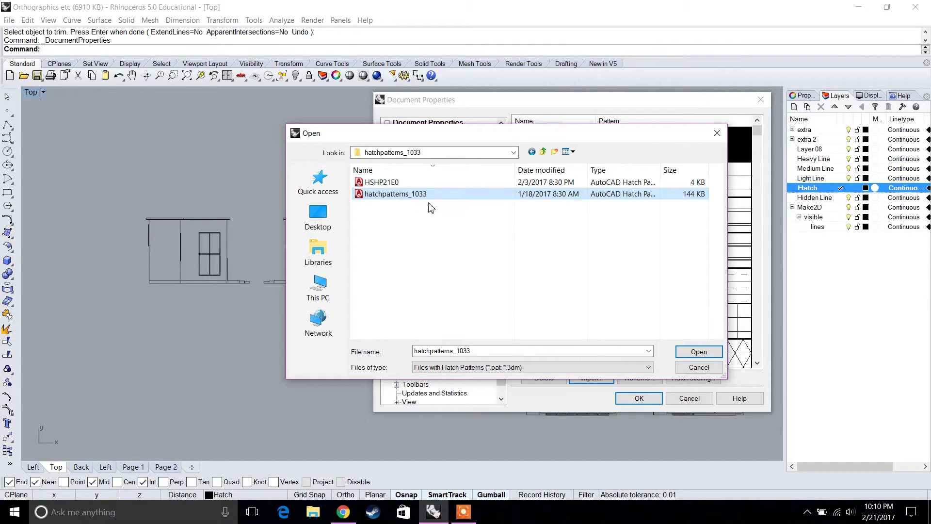
pyautogui.click(699, 353)
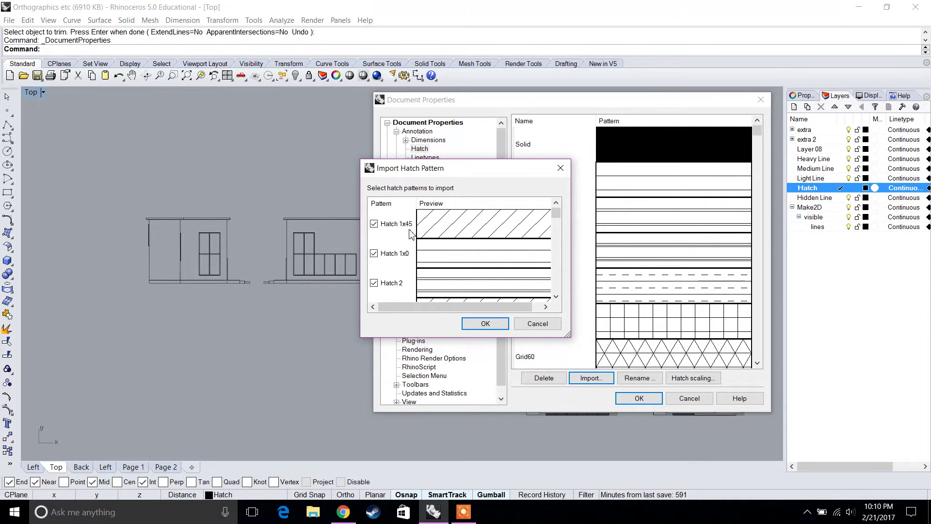
# Step: Import all checked patterns, replacing existing ones with Yes to All, and review the list
pyautogui.scroll(-5, 447, 247)
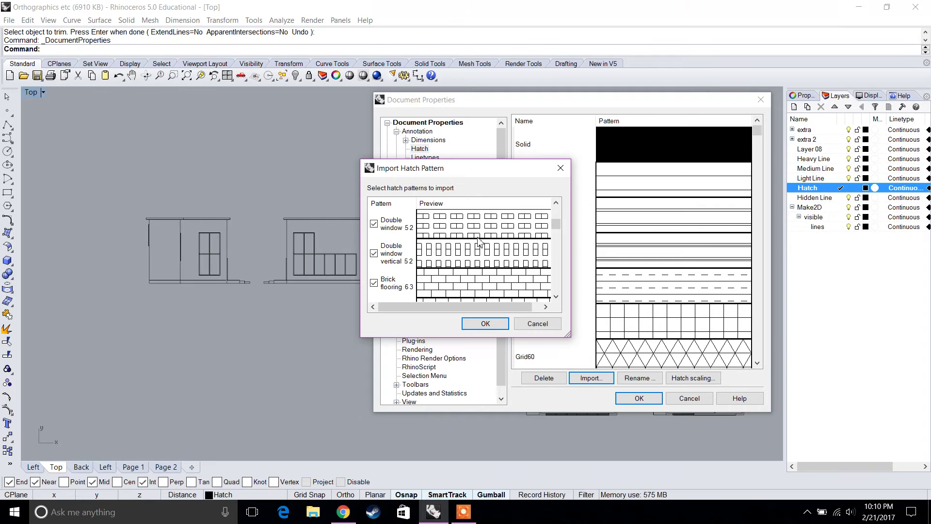
pyautogui.click(486, 323)
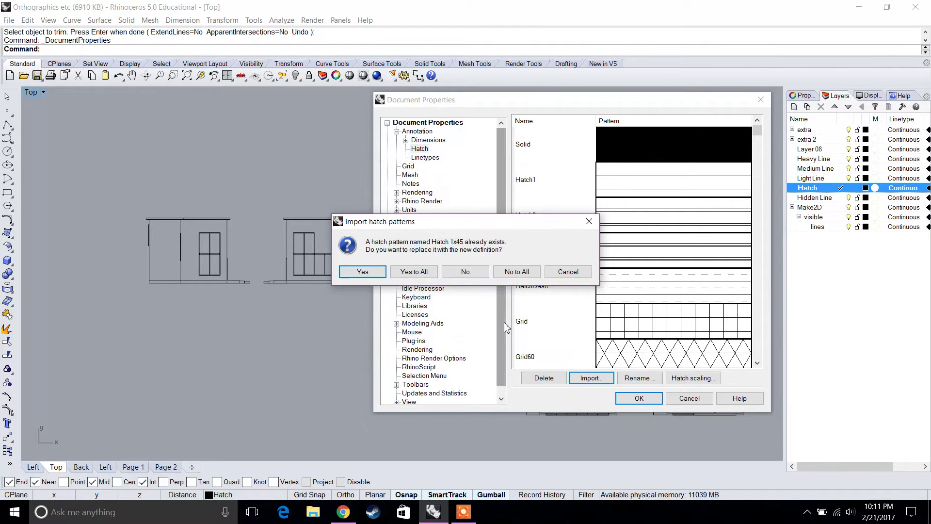
pyautogui.click(414, 273)
pyautogui.scroll(-3, 662, 183)
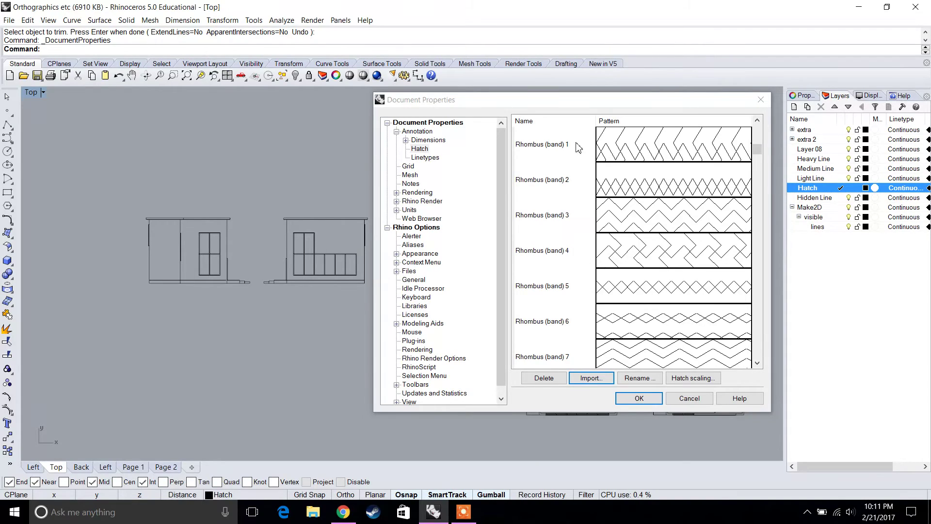
pyautogui.scroll(-15, 564, 291)
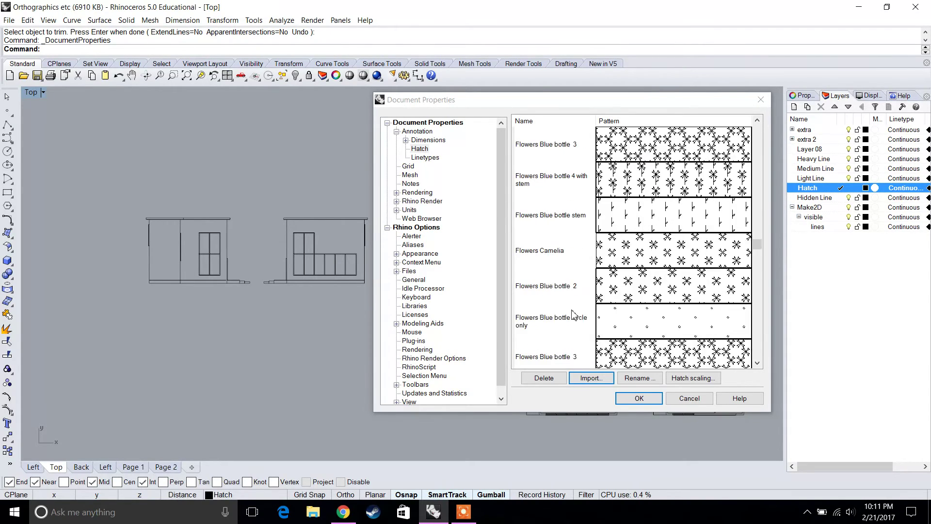
pyautogui.scroll(-5, 574, 314)
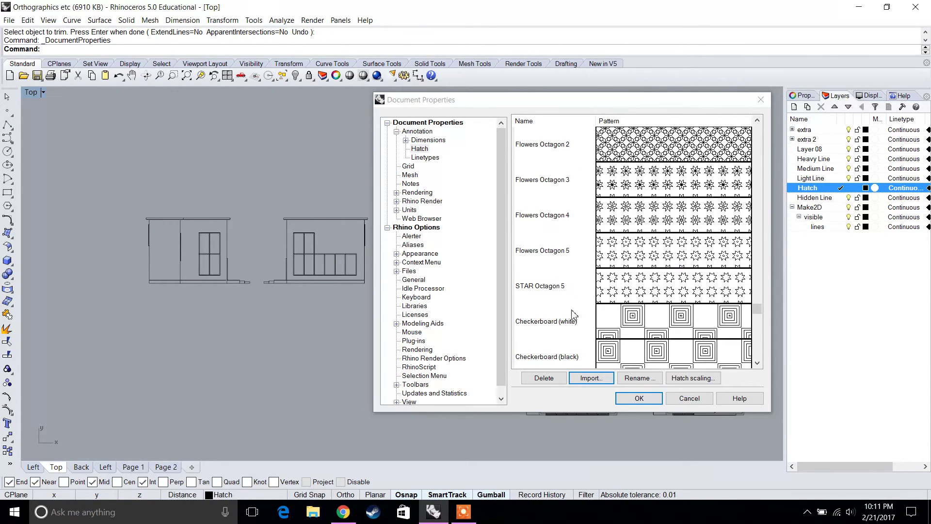
# Step: Close Document Properties and change the Hatch layer colour to Dark Gray
pyautogui.click(639, 399)
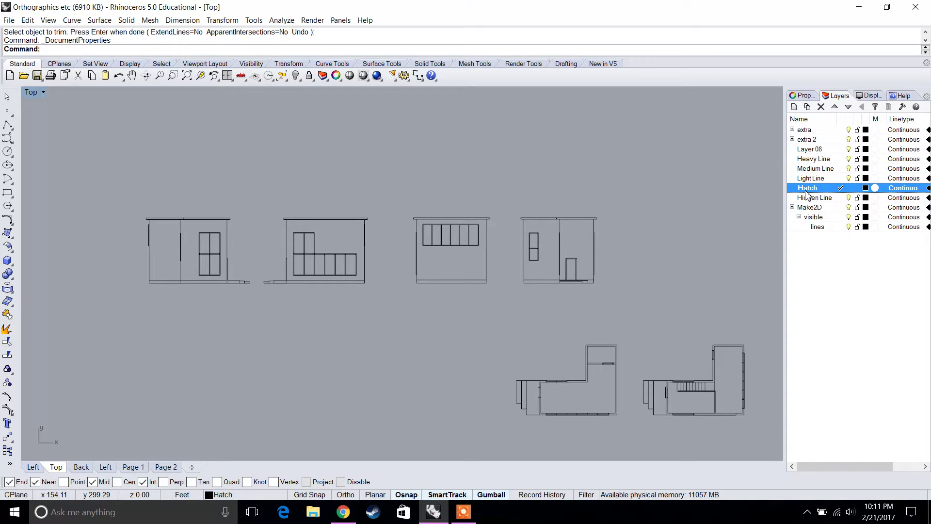
pyautogui.click(866, 188)
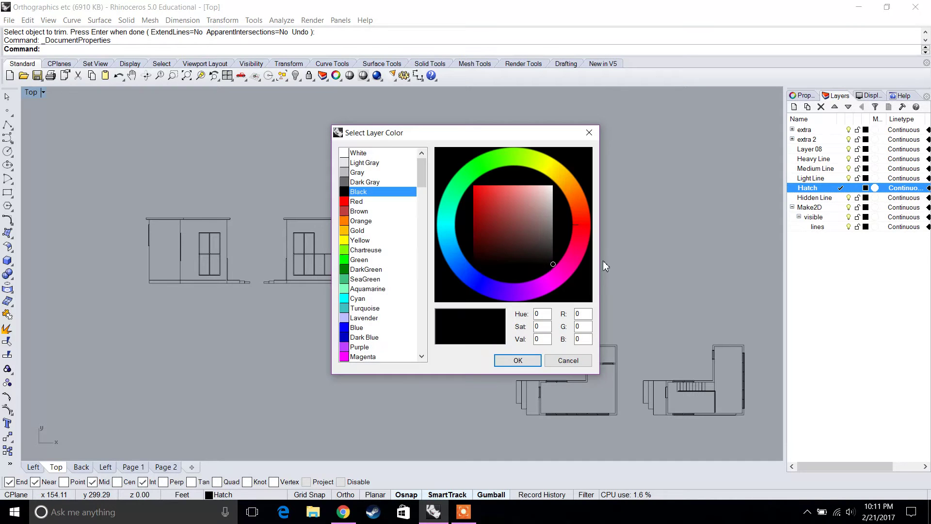
pyautogui.click(378, 181)
pyautogui.click(518, 360)
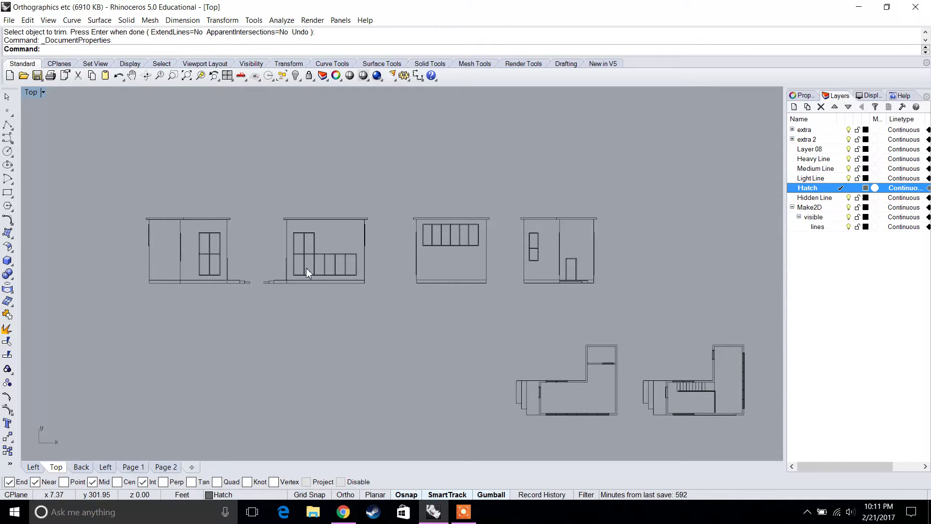
pyautogui.scroll(1, 306, 267)
pyautogui.moveTo(254, 265); pyautogui.dragTo(387, 305, button='right')
pyautogui.scroll(2, 333, 289)
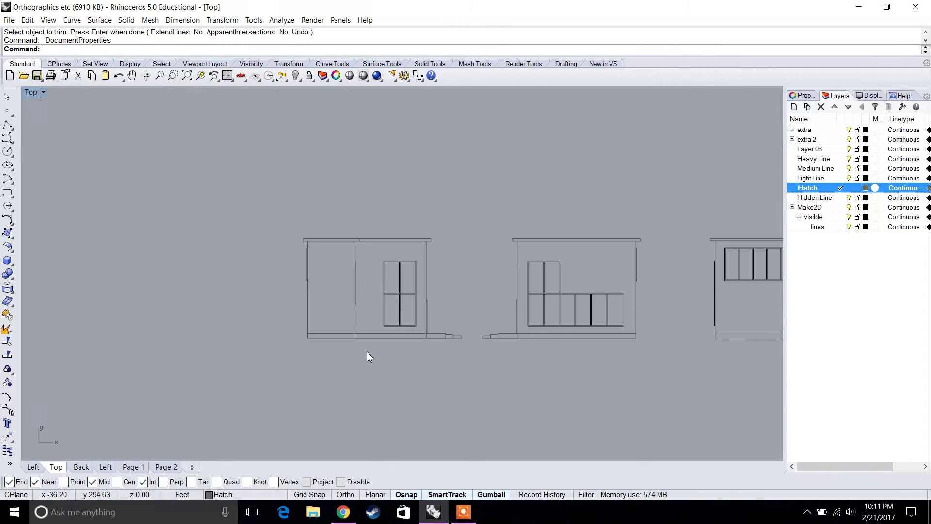
pyautogui.moveTo(318, 217); pyautogui.dragTo(315, 215)
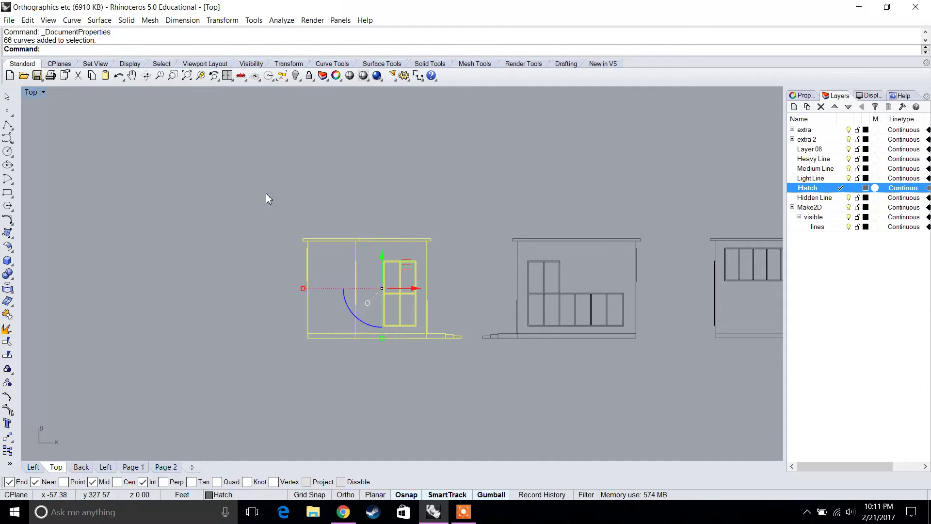
pyautogui.write('hatch')
pyautogui.press('Return')
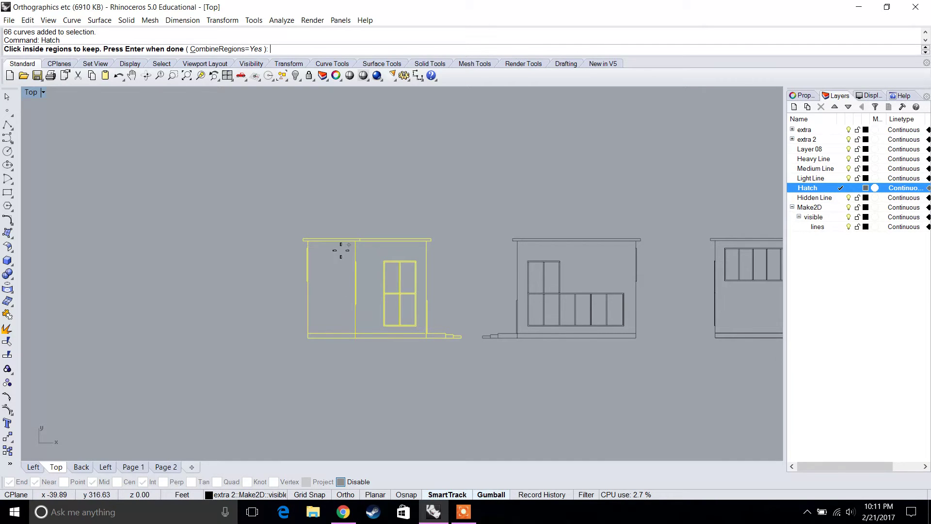
pyautogui.scroll(1, 329, 304)
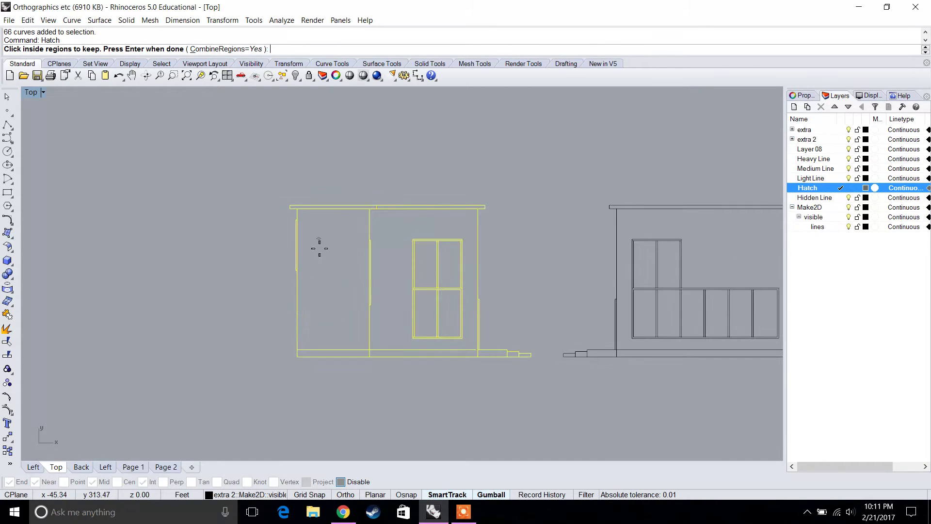
pyautogui.click(335, 280)
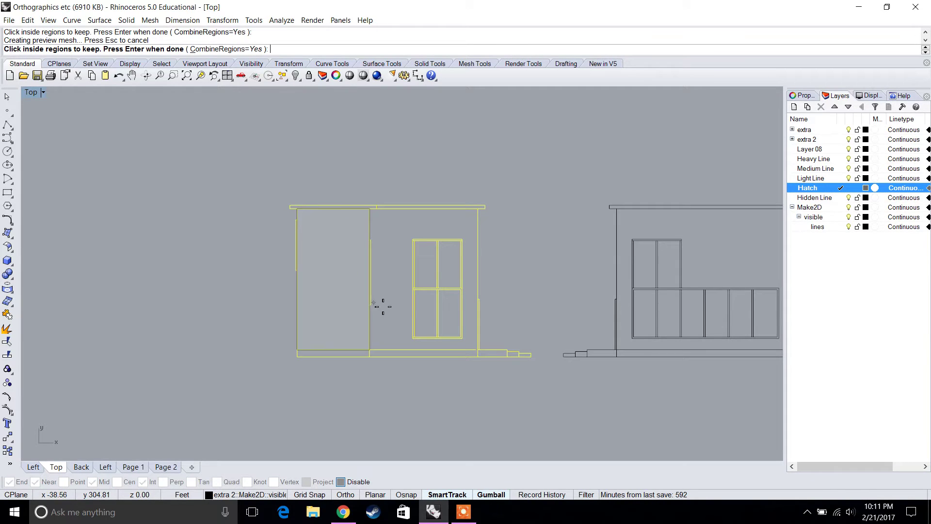
pyautogui.press('Return')
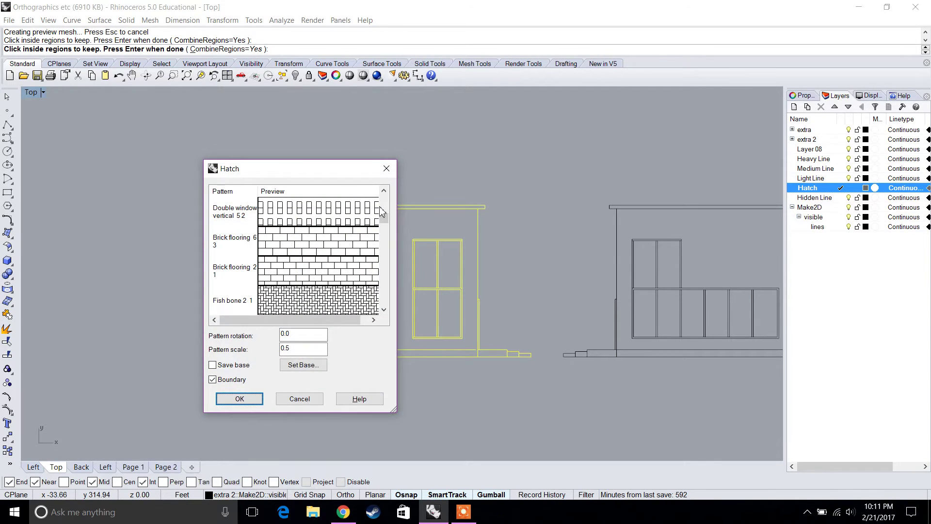
pyautogui.moveTo(344, 173); pyautogui.dragTo(612, 186)
pyautogui.scroll(2, 351, 264)
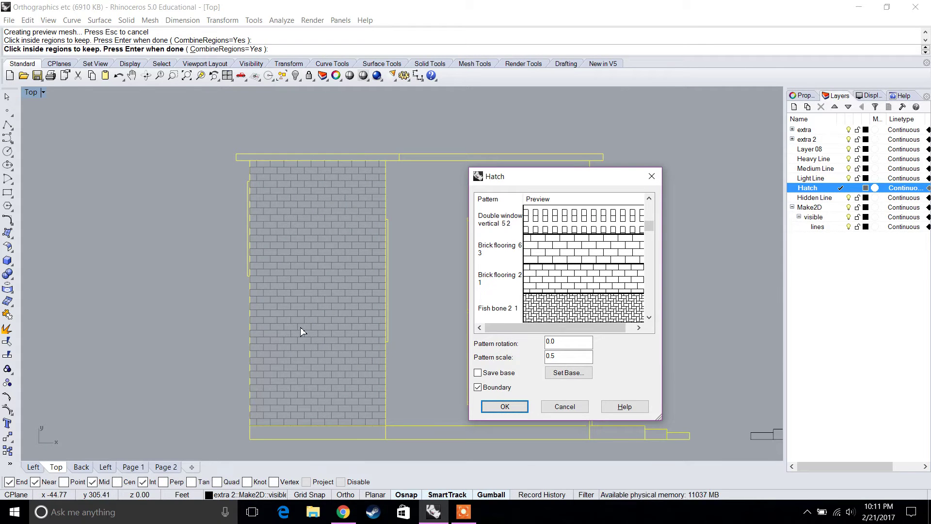
pyautogui.moveTo(649, 226)
pyautogui.mouseDown()
pyautogui.moveTo(650, 251)
pyautogui.moveTo(650, 231)
pyautogui.moveTo(592, 244)
pyautogui.mouseUp()
pyautogui.scroll(3, 554, 291)
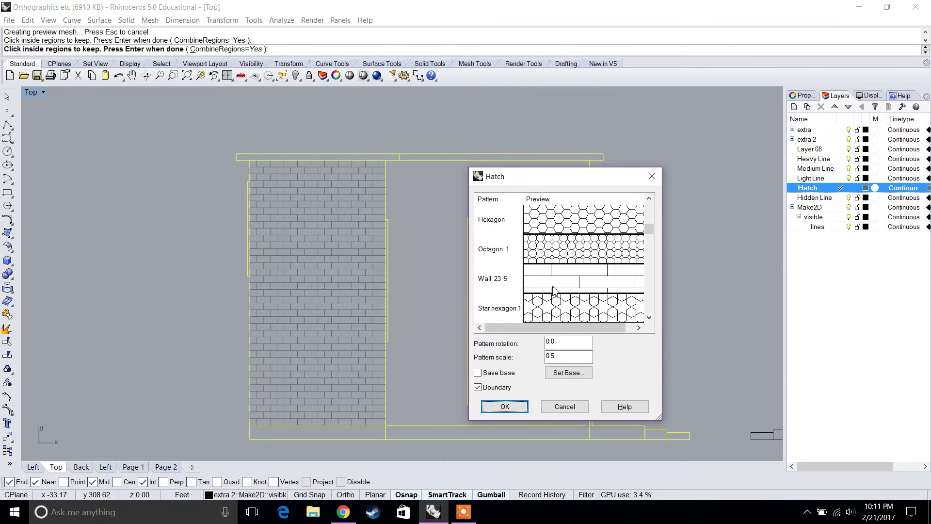
pyautogui.scroll(3, 555, 290)
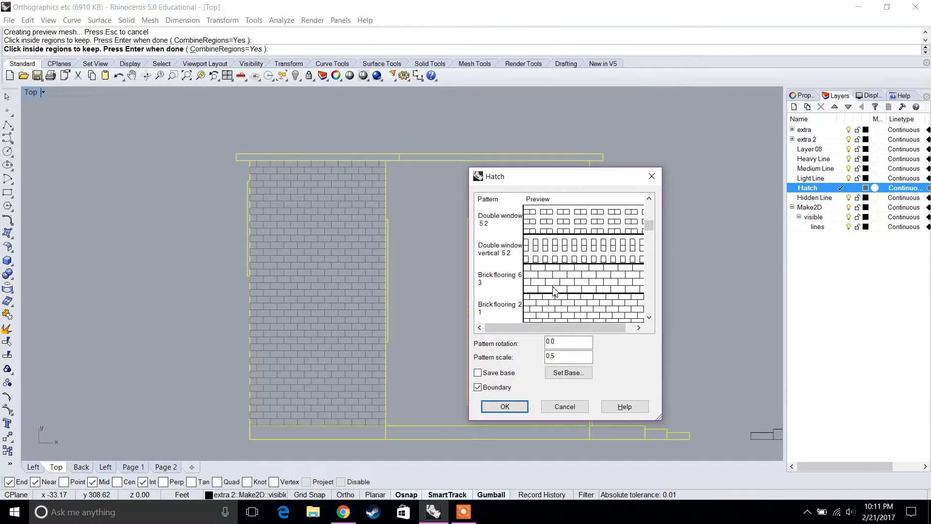
pyautogui.scroll(3, 555, 291)
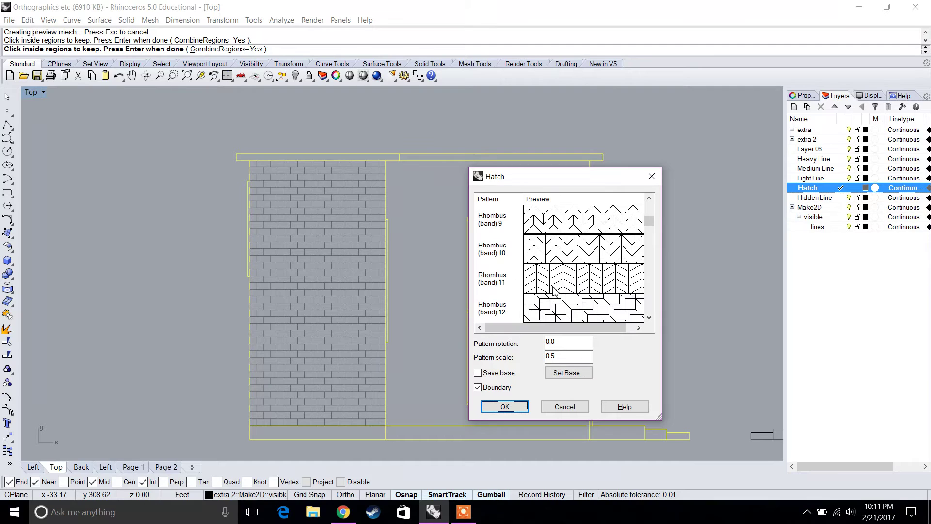
pyautogui.scroll(8, 554, 291)
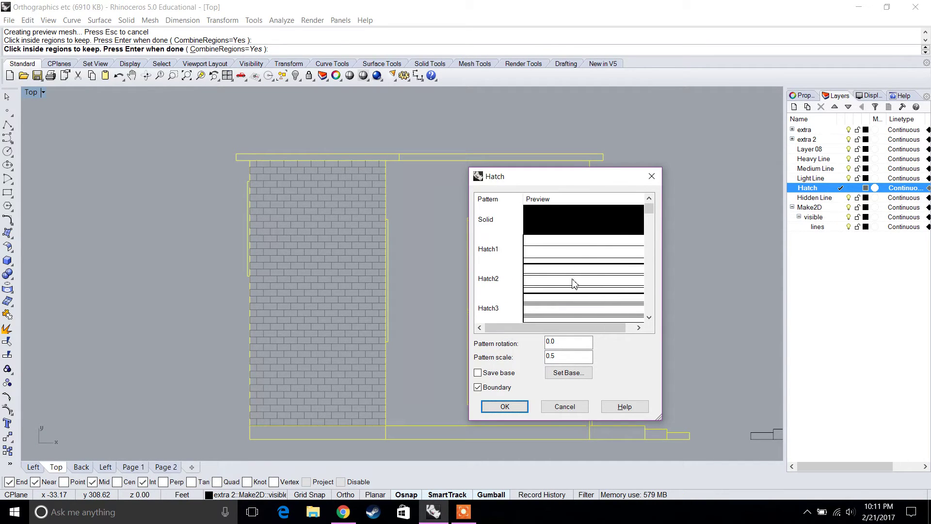
pyautogui.click(574, 284)
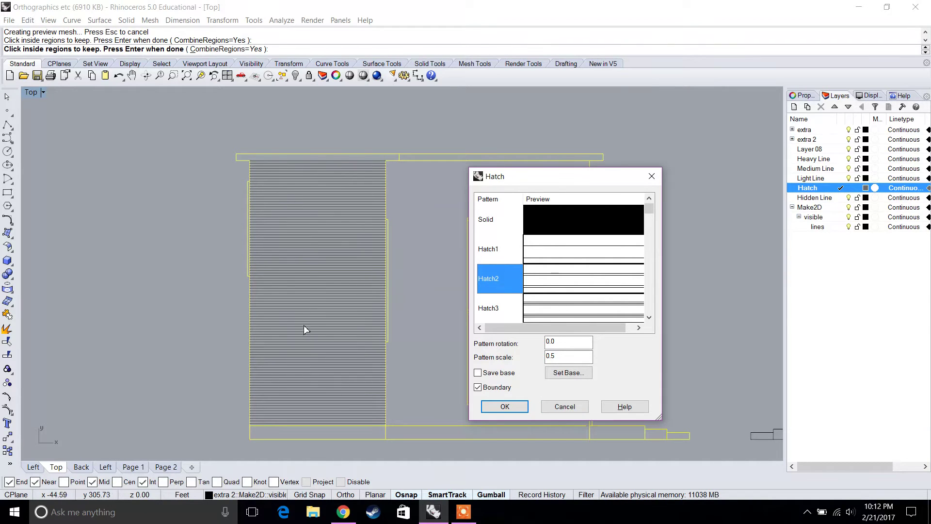
pyautogui.click(563, 406)
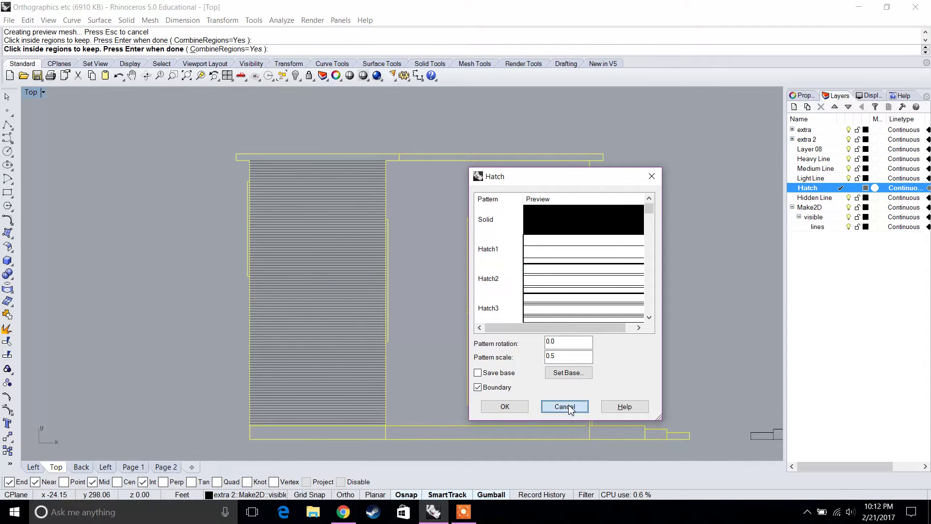
# Step: Draw a 6" vertical polyline up from the midpoint of the left wall's bottom edge
pyautogui.click(8, 125)
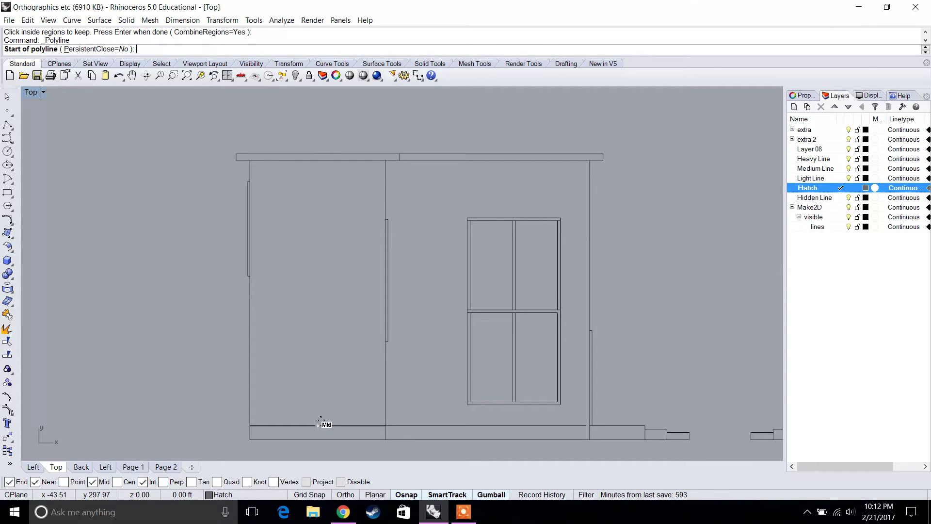
pyautogui.click(319, 423)
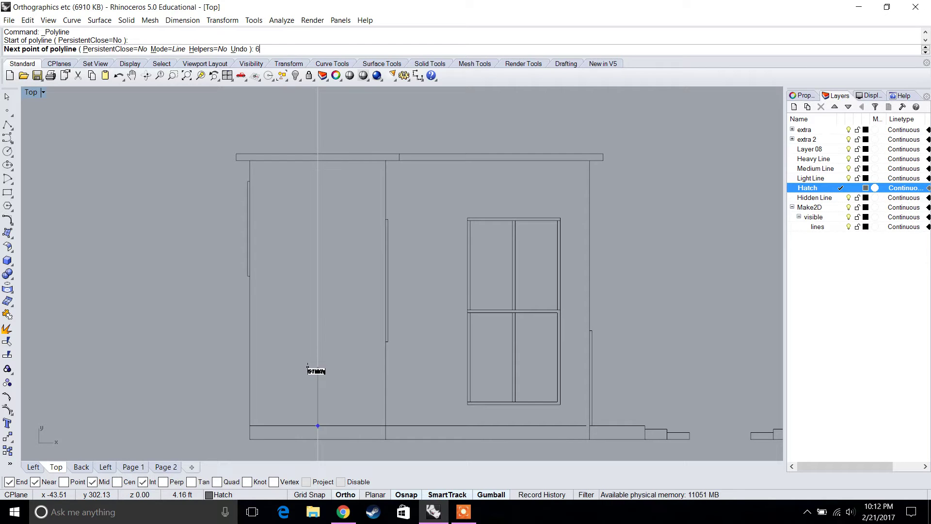
pyautogui.write('6"')
pyautogui.press('Return')
pyautogui.press('Return')
pyautogui.scroll(5, 316, 423)
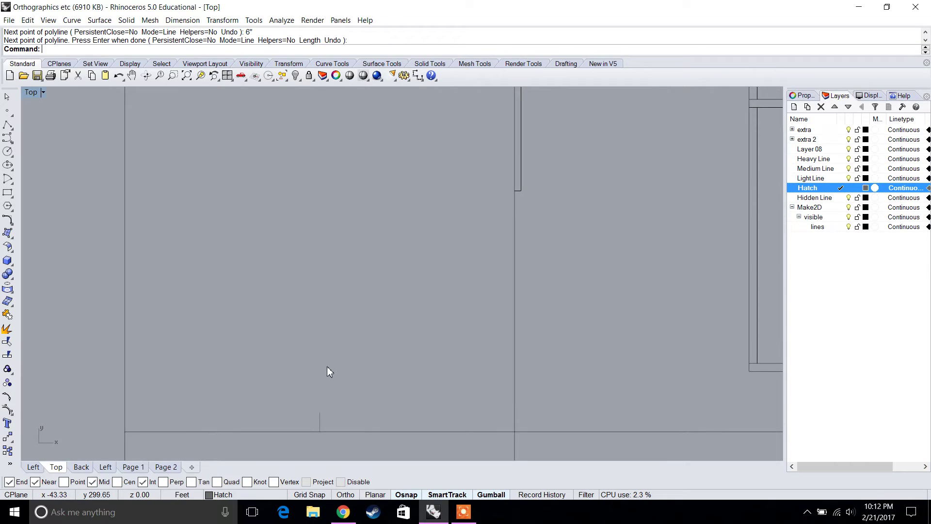
pyautogui.scroll(-5, 359, 362)
pyautogui.write('Hatch')
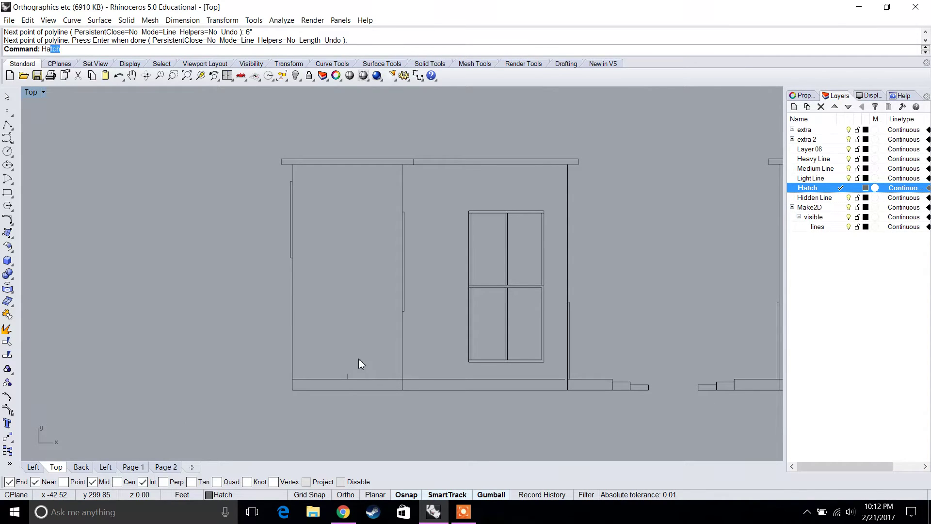
pyautogui.press('Return')
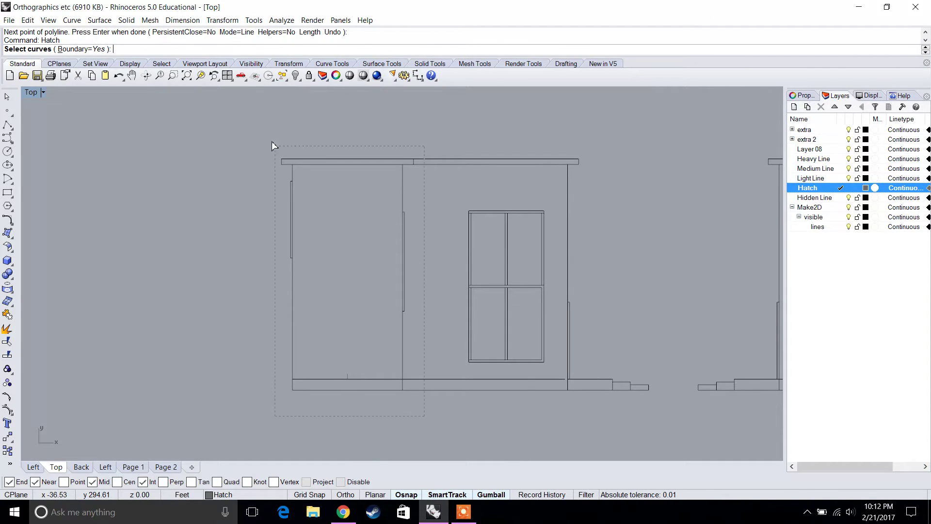
# Step: Hatch the first elevation's left wall panel with horizontal lines at pattern scale 1.5
pyautogui.moveTo(273, 144); pyautogui.dragTo(274, 145)
pyautogui.press('Return')
pyautogui.click(358, 318)
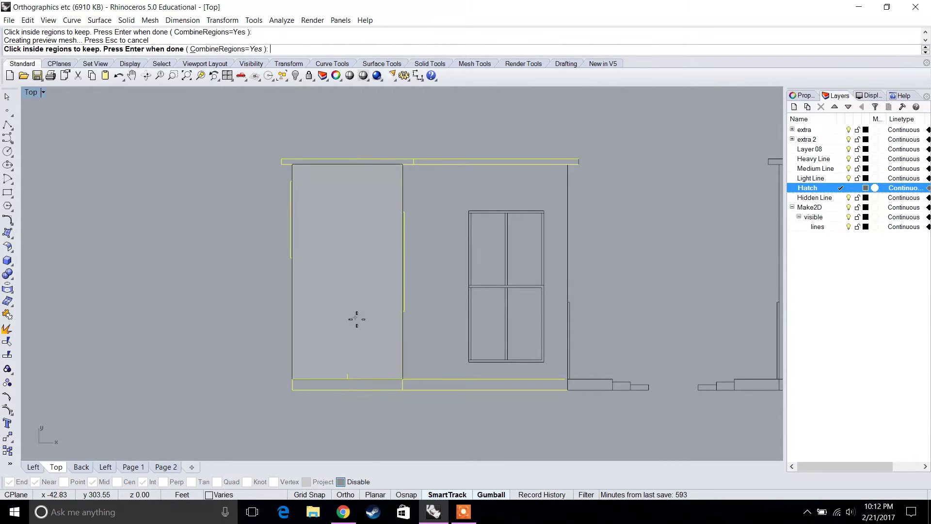
pyautogui.press('Return')
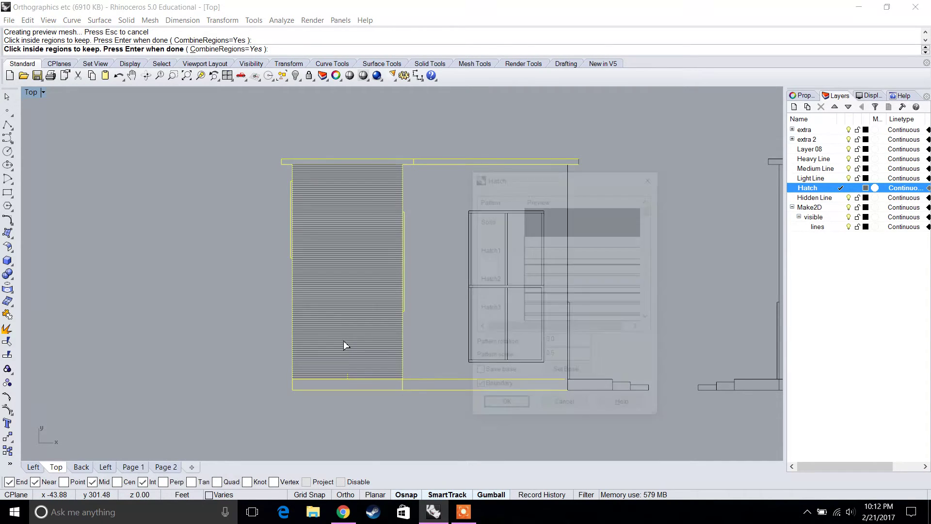
pyautogui.scroll(5, 345, 382)
pyautogui.scroll(3, 357, 382)
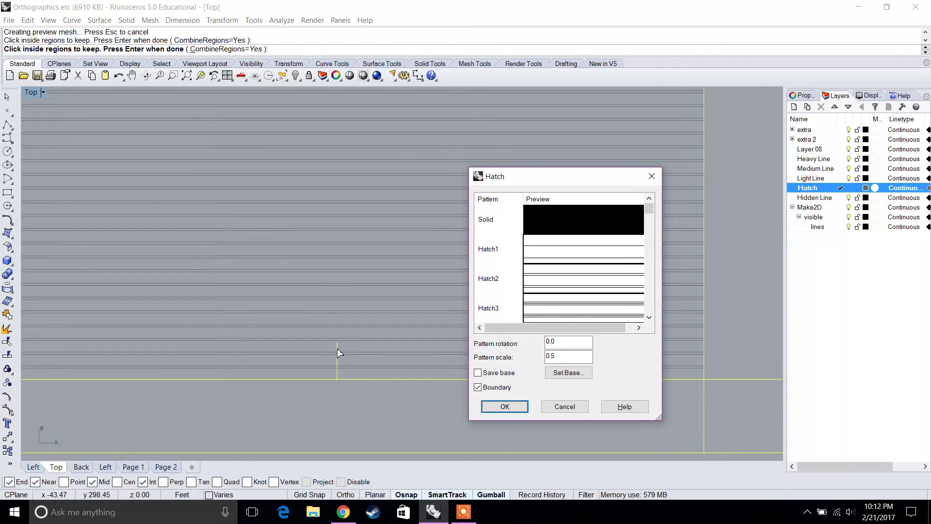
pyautogui.doubleClick(567, 356)
pyautogui.write('1')
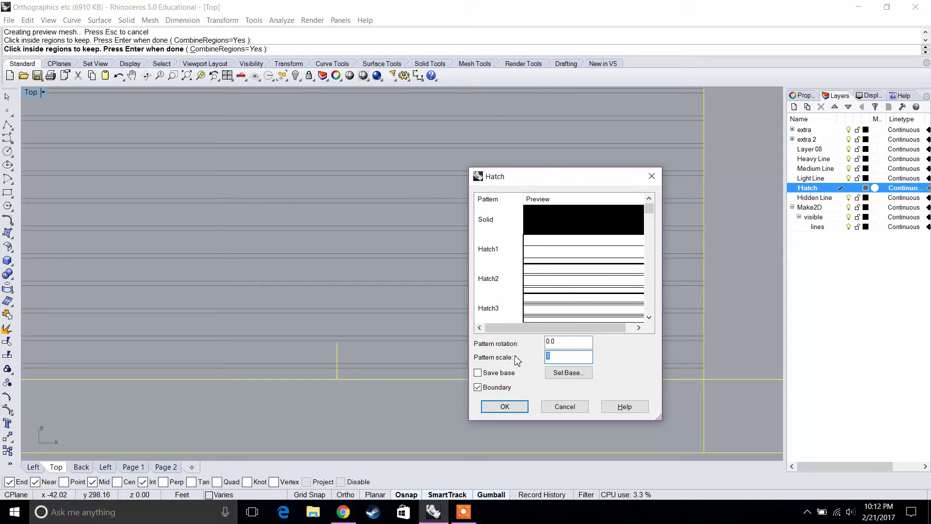
pyautogui.write('.5')
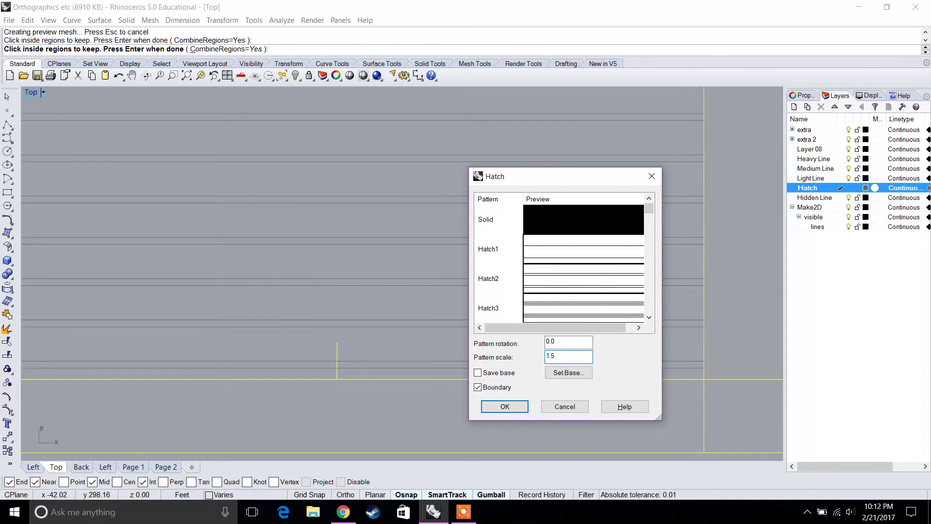
pyautogui.click(507, 406)
# Step: Delete the short vertical guide line beside the left wall panel
pyautogui.click(338, 355)
pyautogui.moveTo(338, 356)
pyautogui.mouseDown()
pyautogui.moveTo(341, 320)
pyautogui.moveTo(347, 346)
pyautogui.mouseUp()
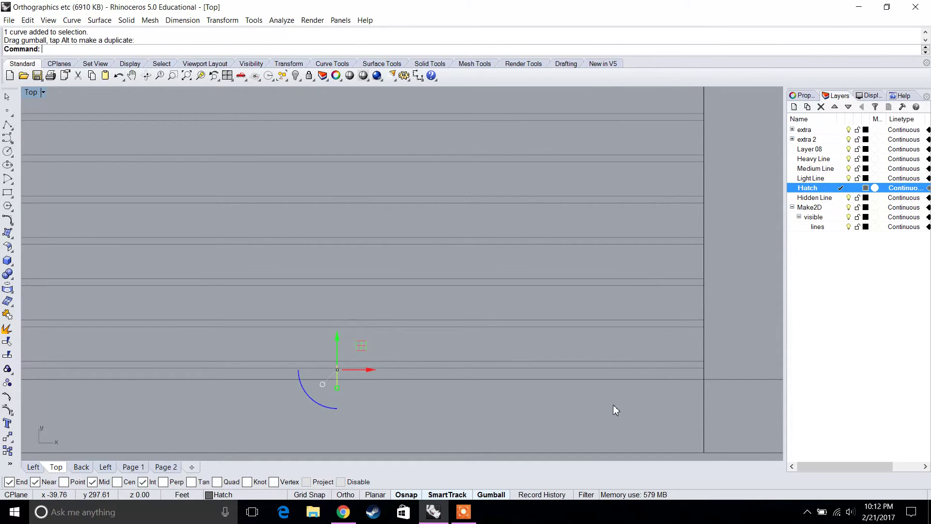
pyautogui.press('Delete')
pyautogui.scroll(-3, 467, 340)
pyautogui.scroll(-2, 524, 300)
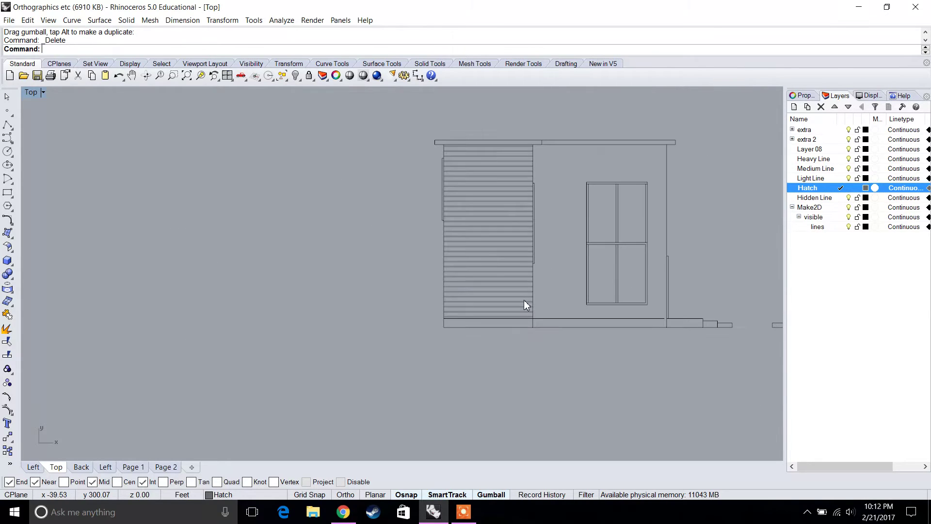
pyautogui.click(500, 204)
pyautogui.moveTo(532, 151); pyautogui.dragTo(406, 190, button='right')
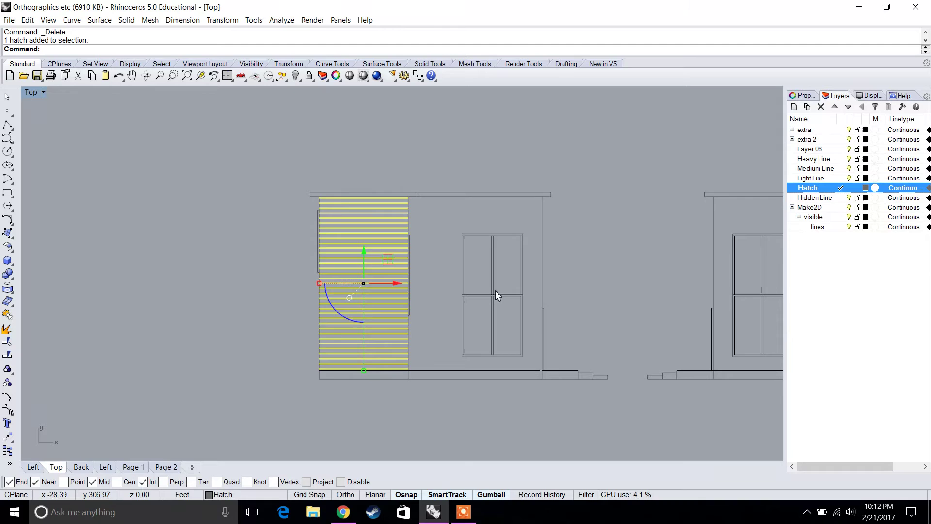
pyautogui.press('Escape')
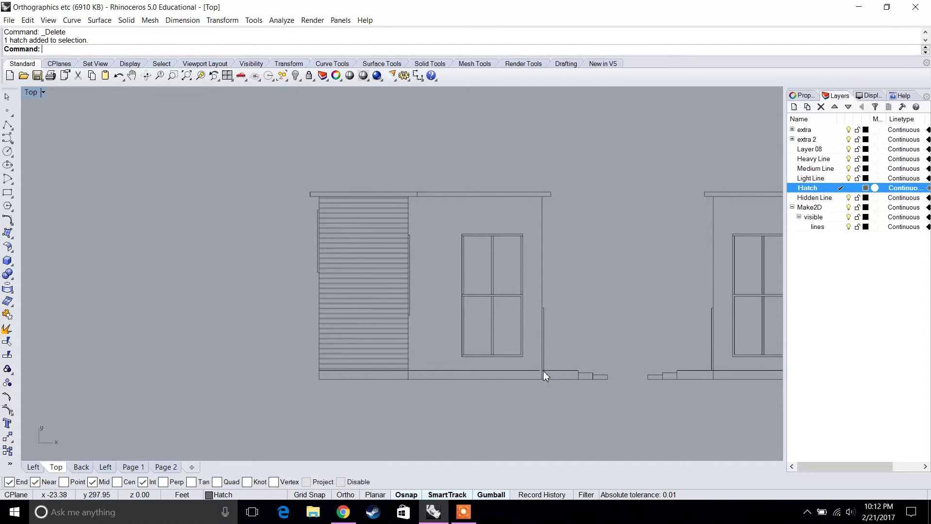
# Step: Extend a curve to the wall's vertical line as the boundary
pyautogui.scroll(8, 549, 369)
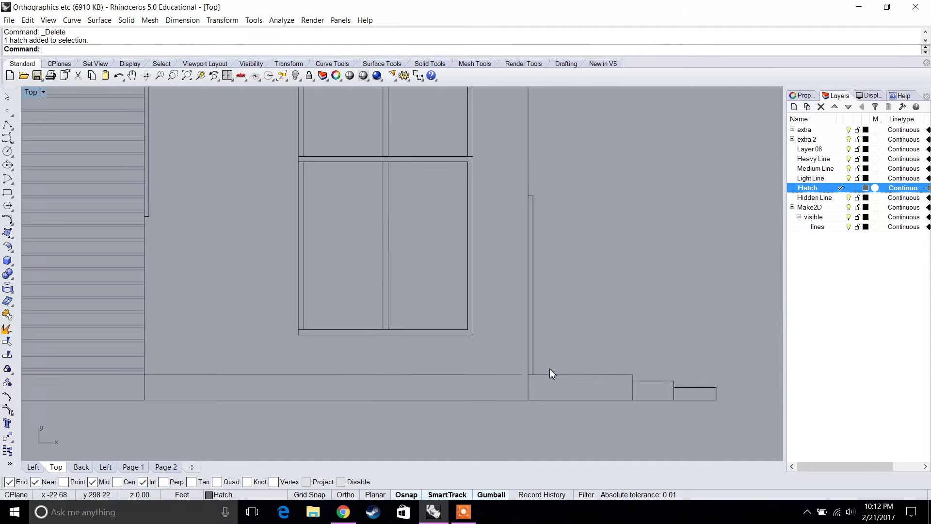
pyautogui.write('Extend')
pyautogui.press('Return')
pyautogui.click(522, 378)
pyautogui.press('Return')
pyautogui.press('Return')
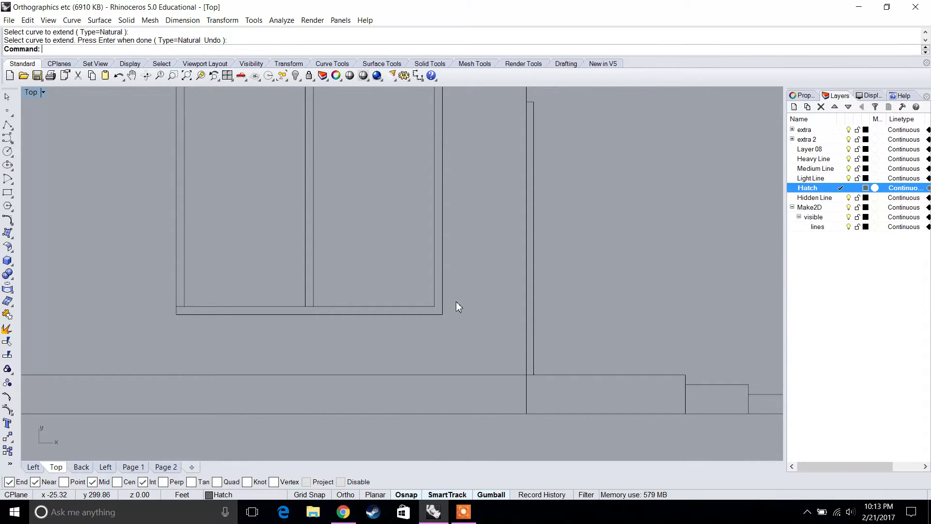
# Step: Hatch the first elevation's right wall panel with the same horizontal-line pattern
pyautogui.scroll(-4, 456, 301)
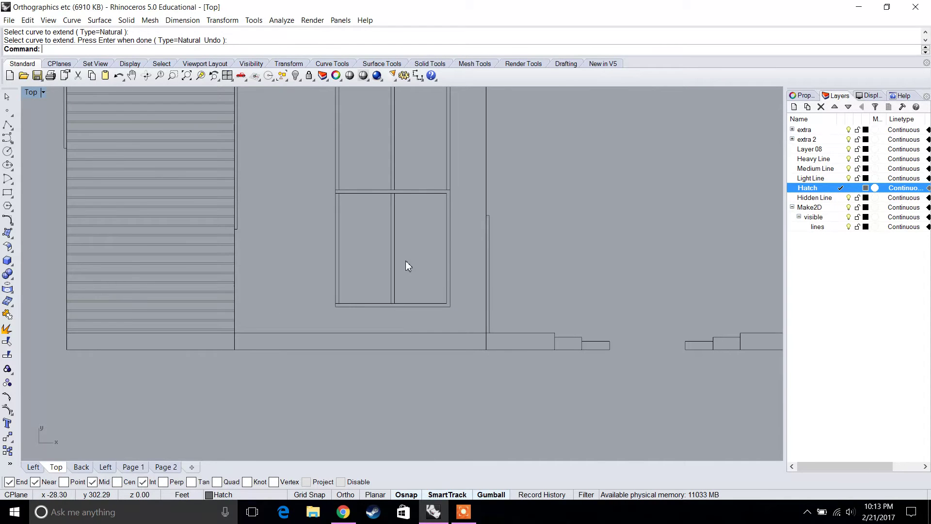
pyautogui.scroll(-3, 406, 261)
pyautogui.moveTo(495, 359); pyautogui.dragTo(304, 139)
pyautogui.write('Hatch')
pyautogui.press('Return')
pyautogui.click(333, 216)
pyautogui.press('Return')
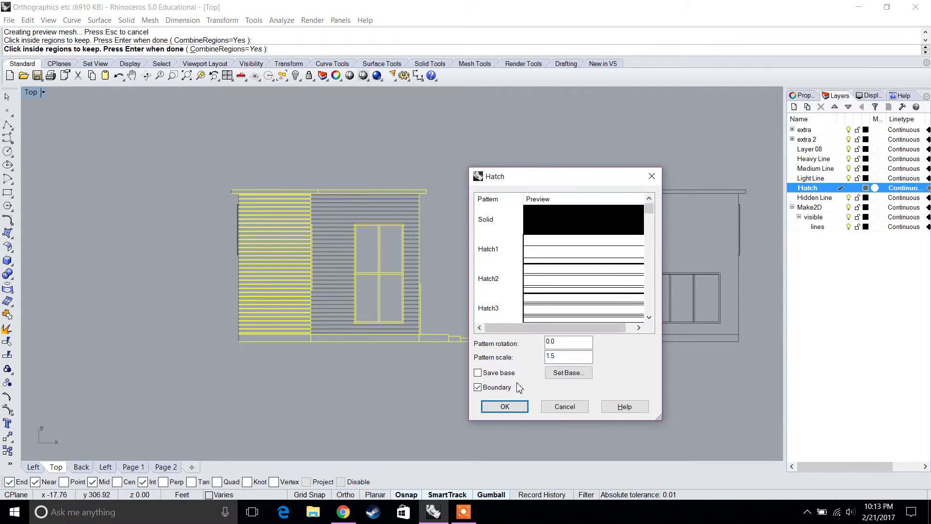
pyautogui.click(503, 405)
# Step: Check the new left and right wall hatches by selecting each in turn
pyautogui.click(344, 228)
pyautogui.click(286, 234)
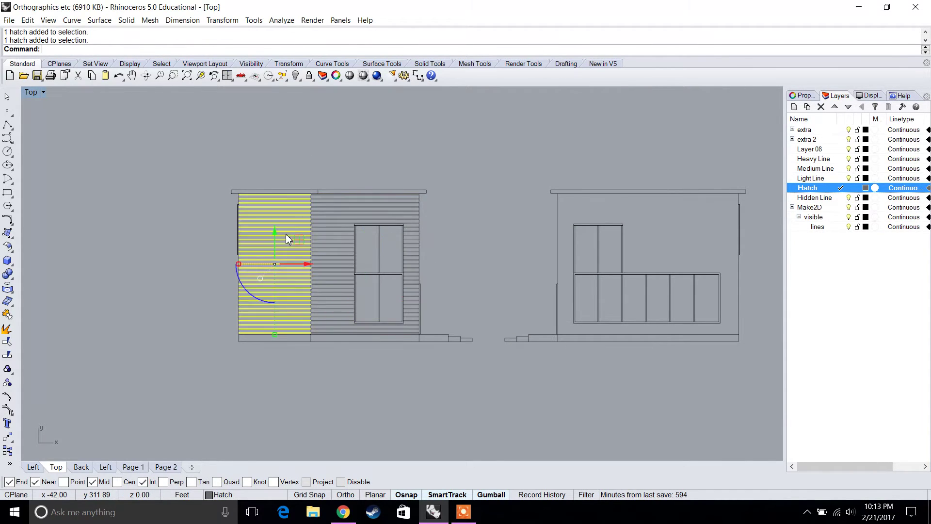
pyautogui.click(347, 231)
pyautogui.press('Escape')
pyautogui.click(292, 234)
pyautogui.click(337, 231)
pyautogui.press('Escape')
pyautogui.click(270, 243)
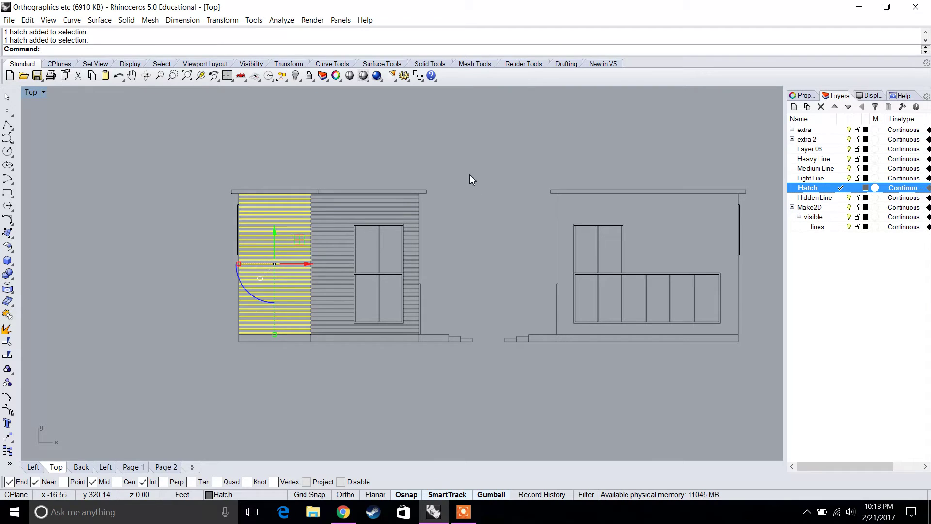
pyautogui.scroll(-6, 477, 217)
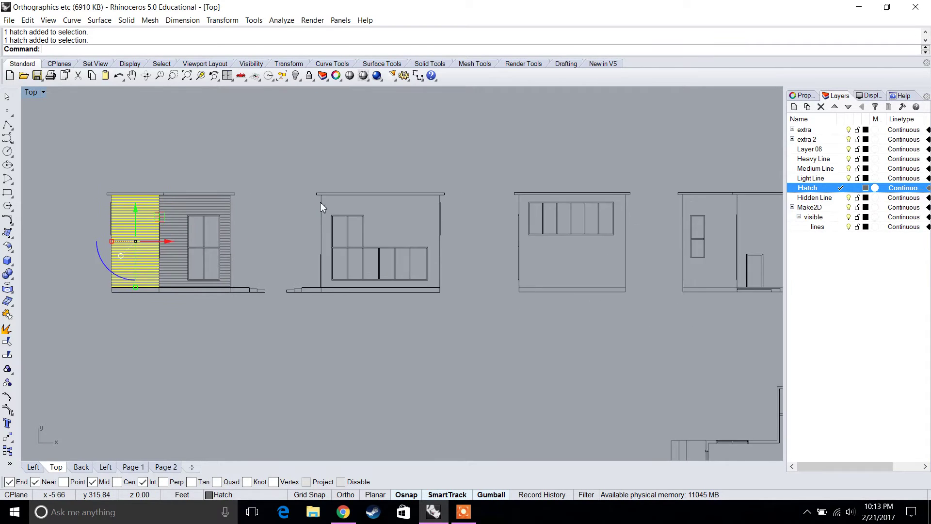
# Step: Hatch the two middle elevations with horizontal-line hatching
pyautogui.press('Escape')
pyautogui.moveTo(324, 170); pyautogui.dragTo(301, 164)
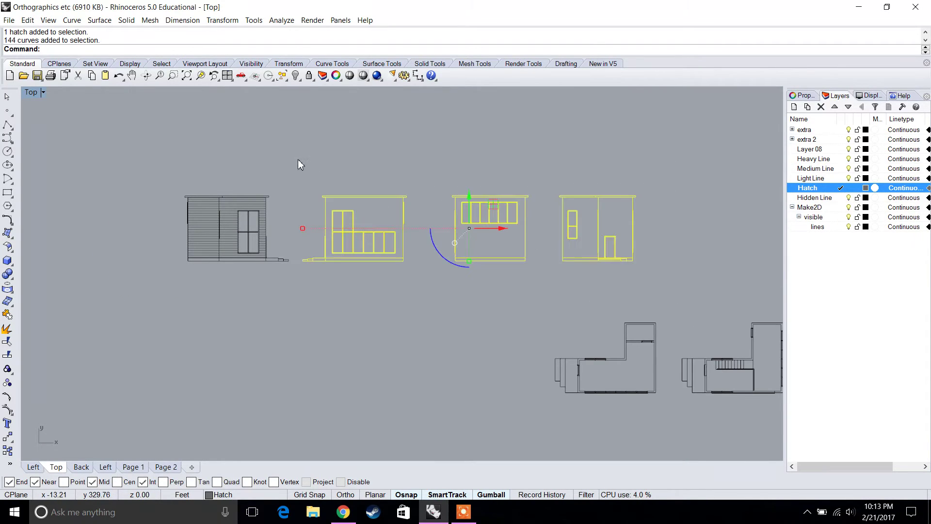
pyautogui.moveTo(553, 264); pyautogui.dragTo(350, 177)
pyautogui.press('Return')
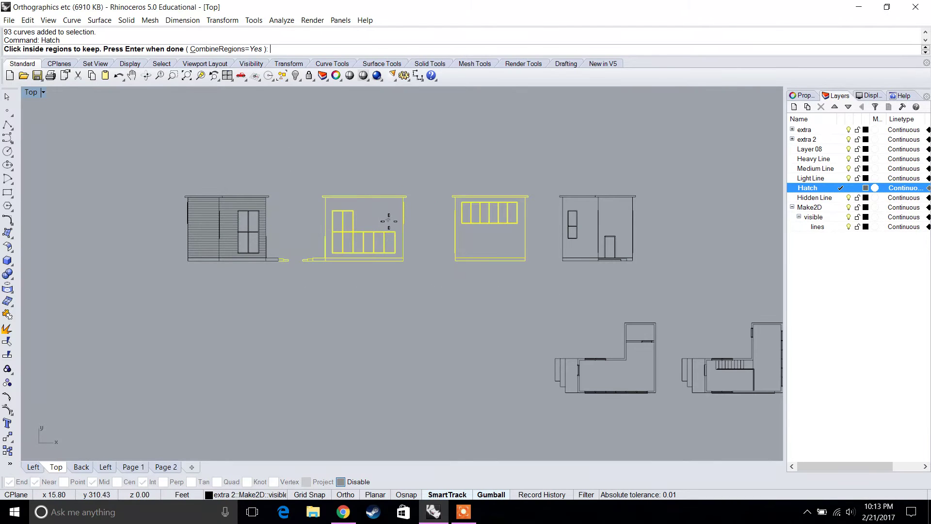
pyautogui.press('Return')
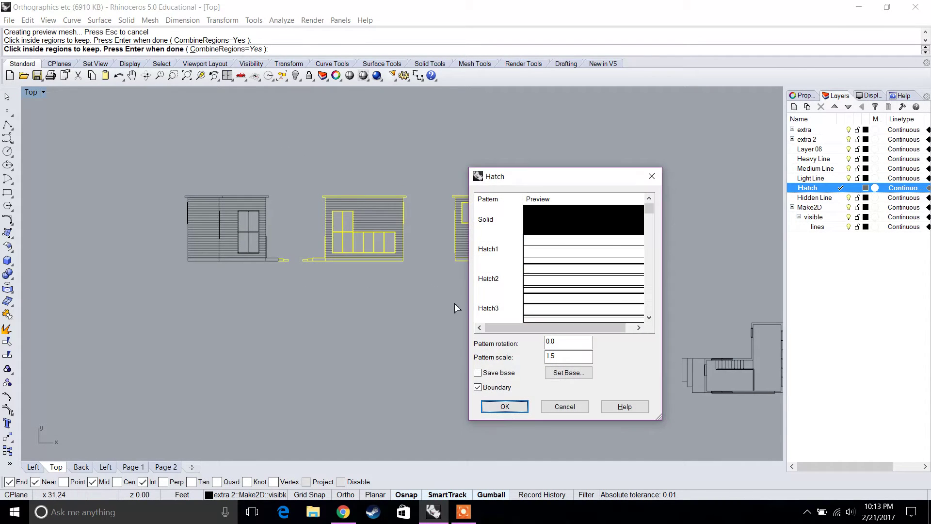
pyautogui.click(505, 406)
# Step: Hatch both the left and right parts of the last elevation
pyautogui.click(575, 205)
pyautogui.scroll(3, 575, 205)
pyautogui.press('Return')
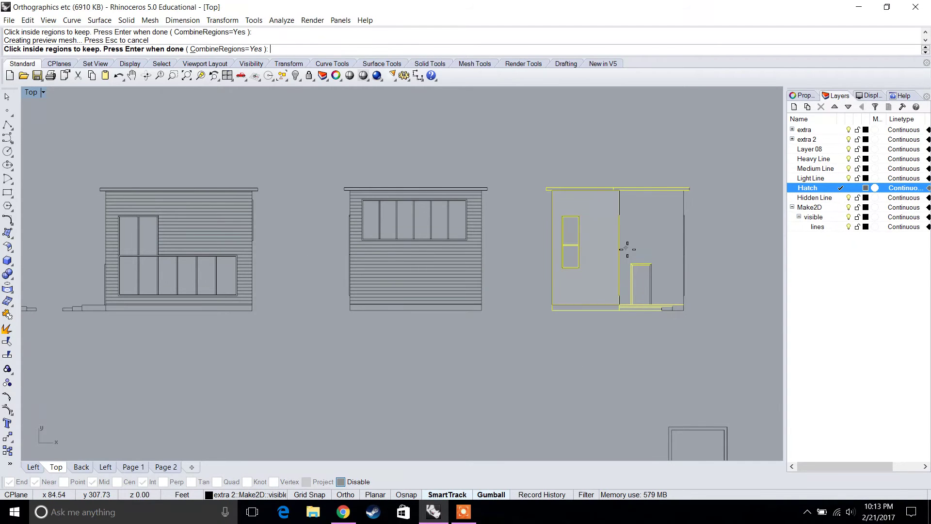
pyautogui.press('Return')
pyautogui.press('Return')
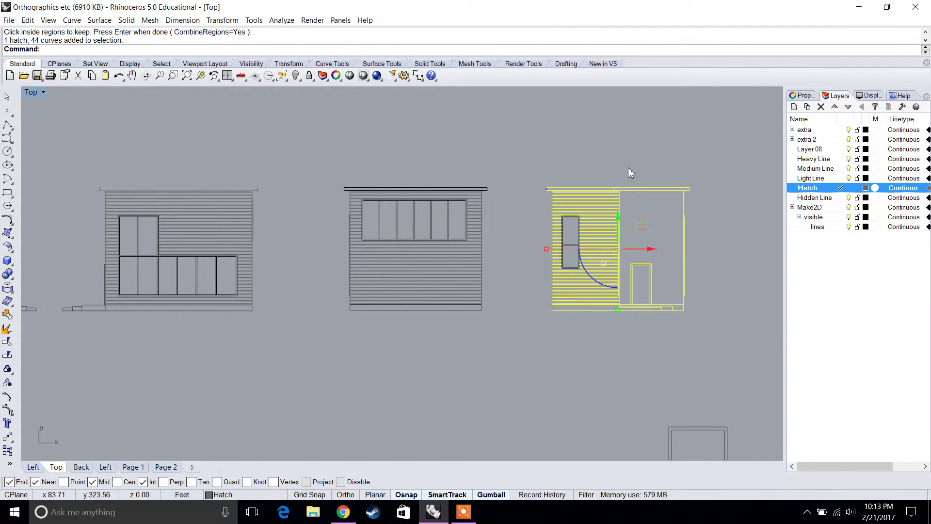
pyautogui.click(657, 223)
pyautogui.press('Return')
pyautogui.press('Return')
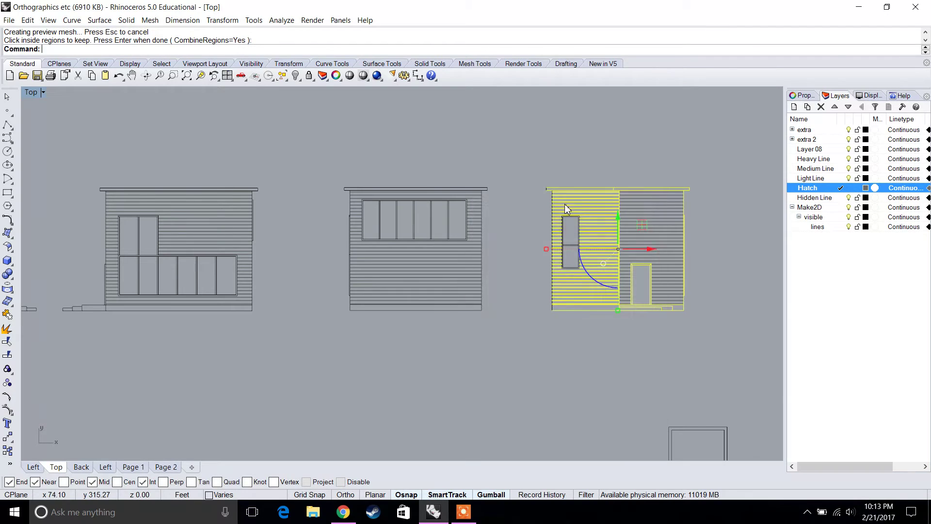
pyautogui.scroll(-2, 545, 167)
pyautogui.press('Escape')
pyautogui.scroll(-2, 485, 170)
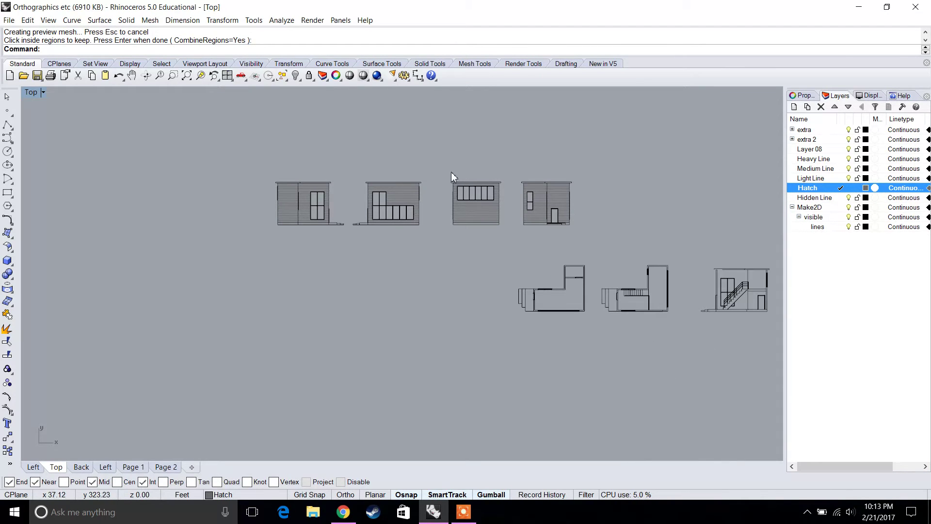
pyautogui.moveTo(404, 200); pyautogui.dragTo(455, 285, button='right')
# Step: Switch the Top viewport background to Solid Color
pyautogui.scroll(4, 474, 281)
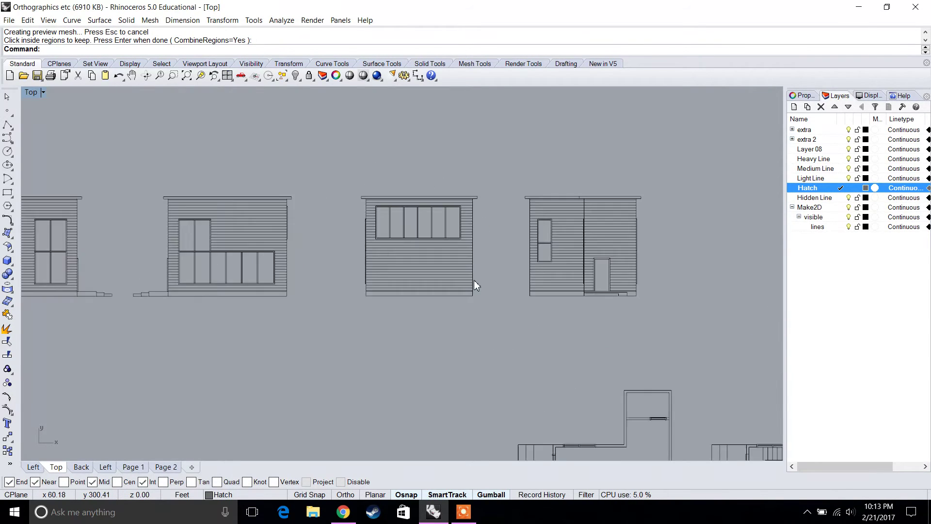
pyautogui.scroll(4, 458, 276)
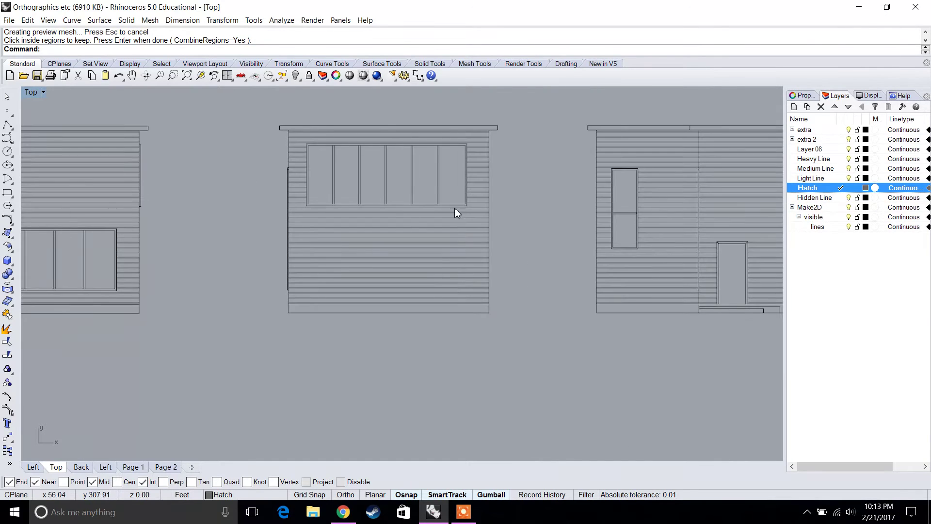
pyautogui.click(870, 96)
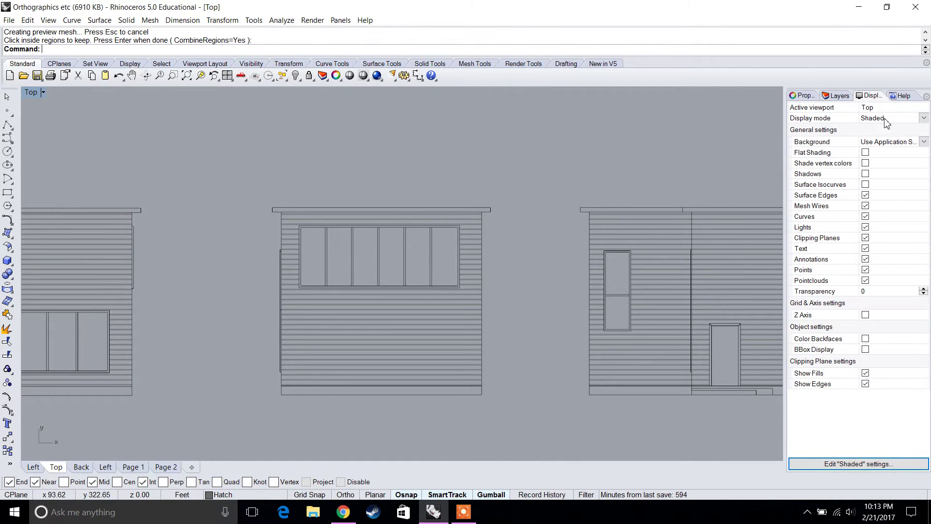
pyautogui.click(923, 144)
pyautogui.click(875, 162)
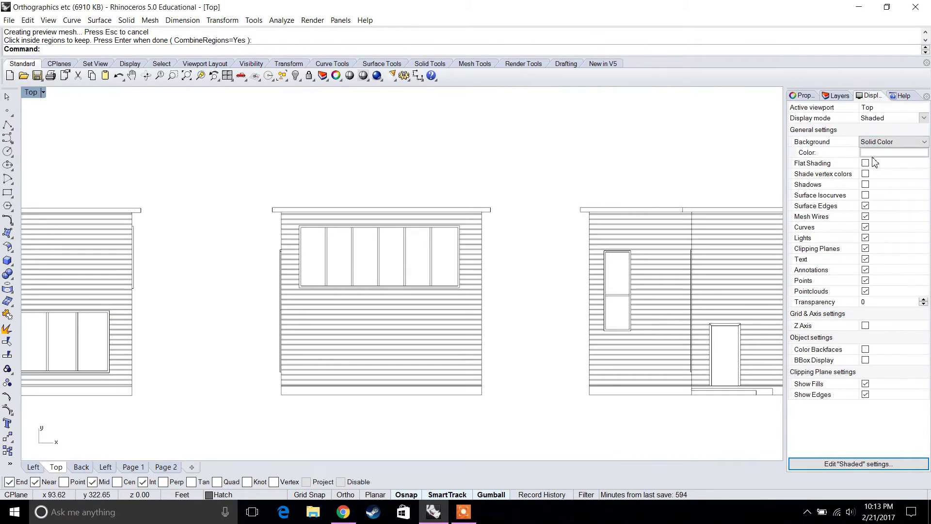
pyautogui.moveTo(259, 284); pyautogui.dragTo(825, 174, button='right')
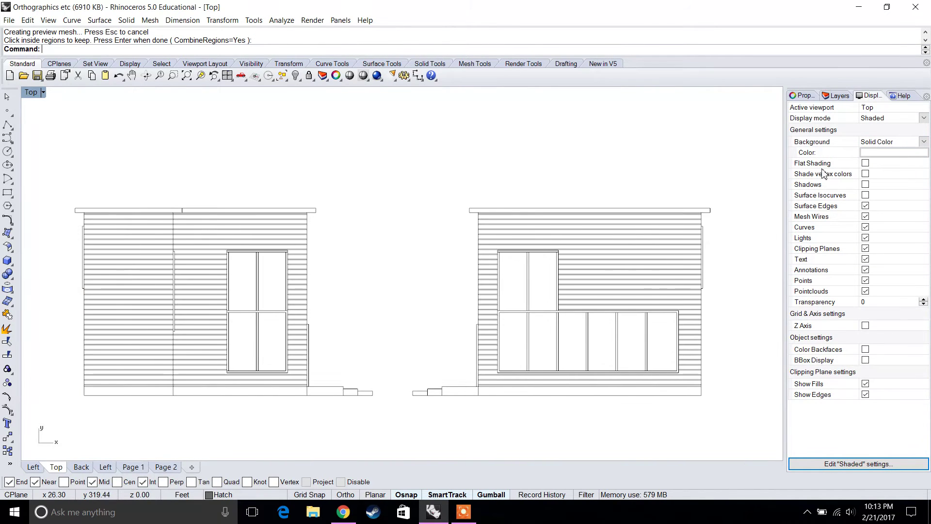
# Step: Change the Hatch layer colour to Gray
pyautogui.click(832, 97)
pyautogui.click(866, 188)
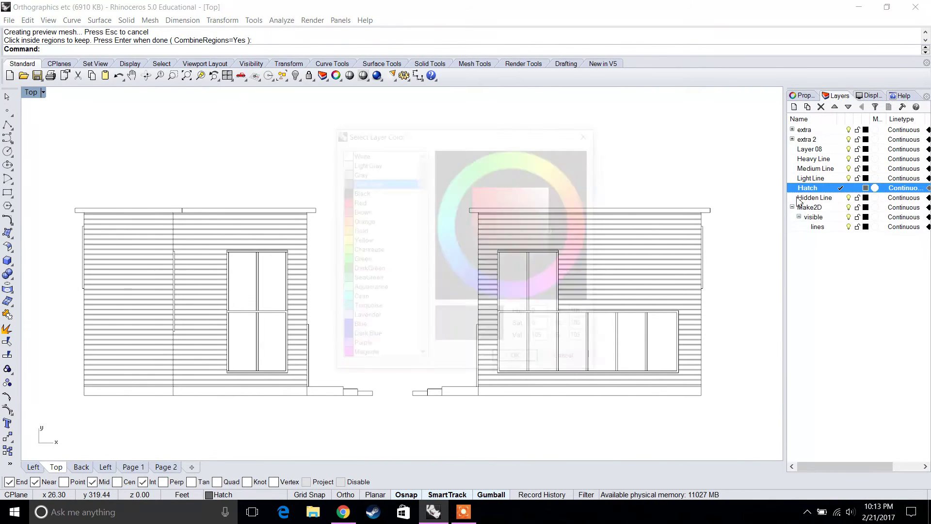
pyautogui.click(381, 172)
pyautogui.click(516, 360)
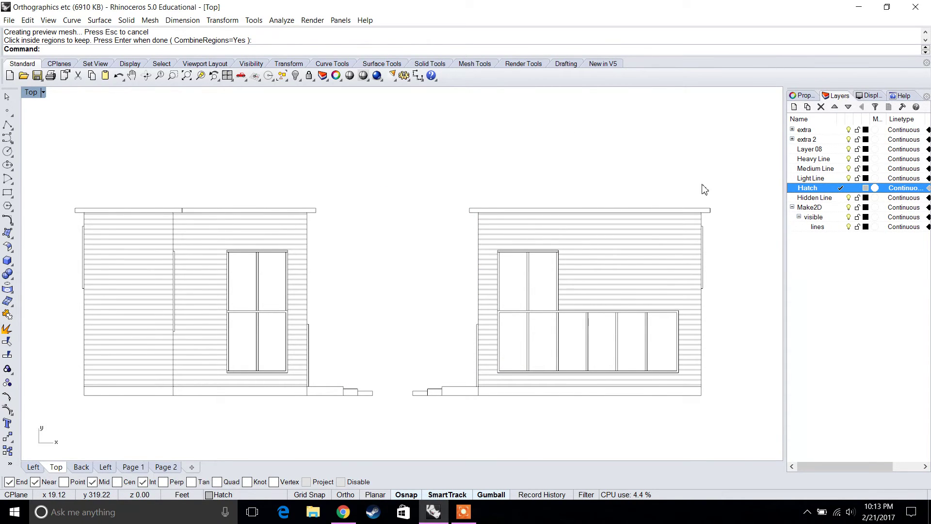
# Step: Set the viewport background back to Use Application Settings
pyautogui.click(869, 96)
pyautogui.click(914, 141)
pyautogui.click(881, 151)
pyautogui.scroll(-5, 562, 213)
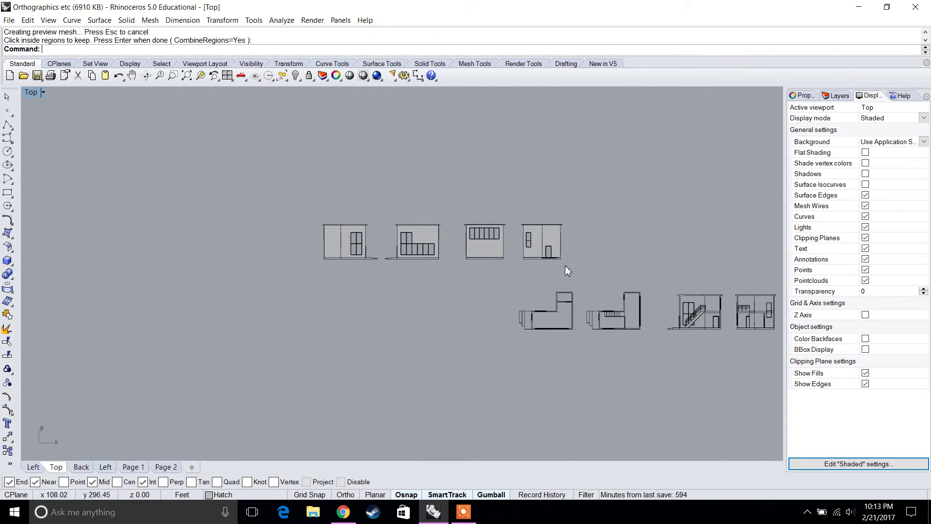
pyautogui.scroll(4, 565, 265)
pyautogui.moveTo(208, 171); pyautogui.dragTo(643, 249)
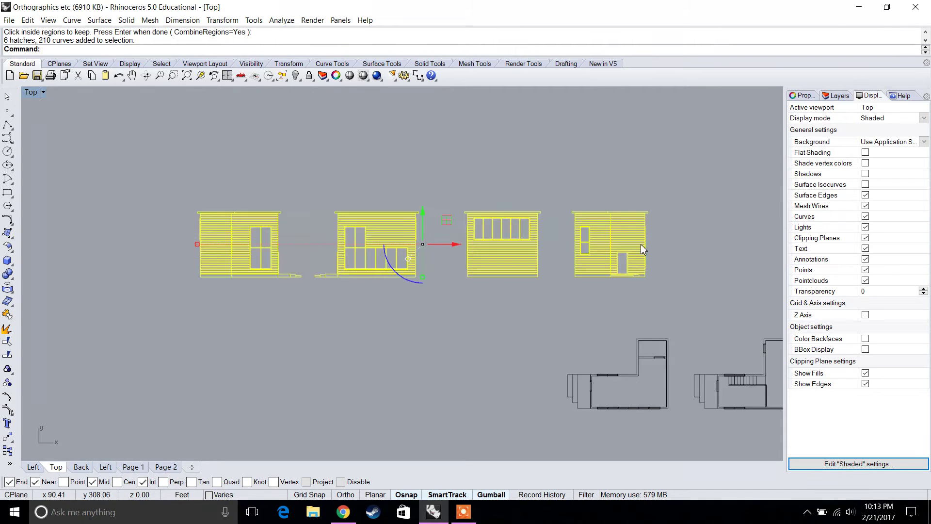
pyautogui.scroll(3, 643, 250)
pyautogui.press('Escape')
pyautogui.scroll(-3, 358, 285)
pyautogui.scroll(2, 519, 251)
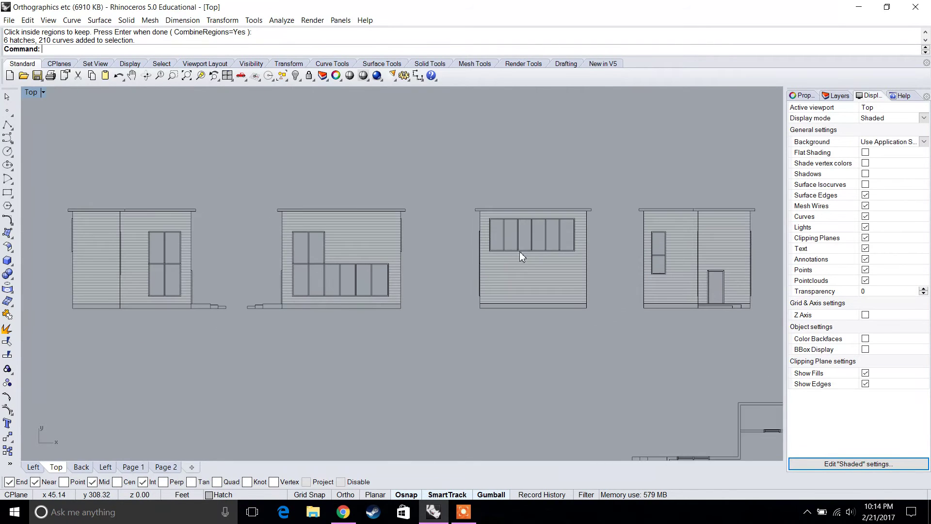
pyautogui.scroll(-3, 299, 342)
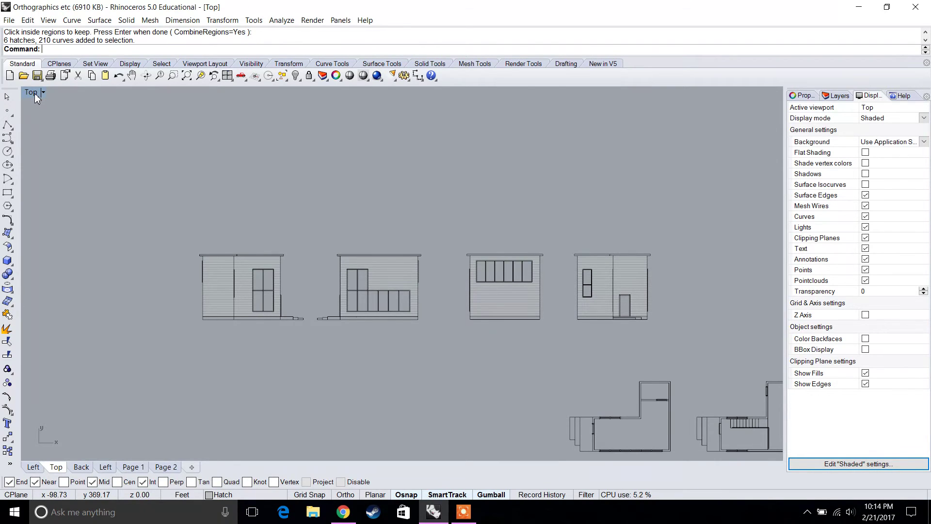
# Step: Restore four viewports, maximize the Left viewport and switch it to Perspective
pyautogui.doubleClick(35, 96)
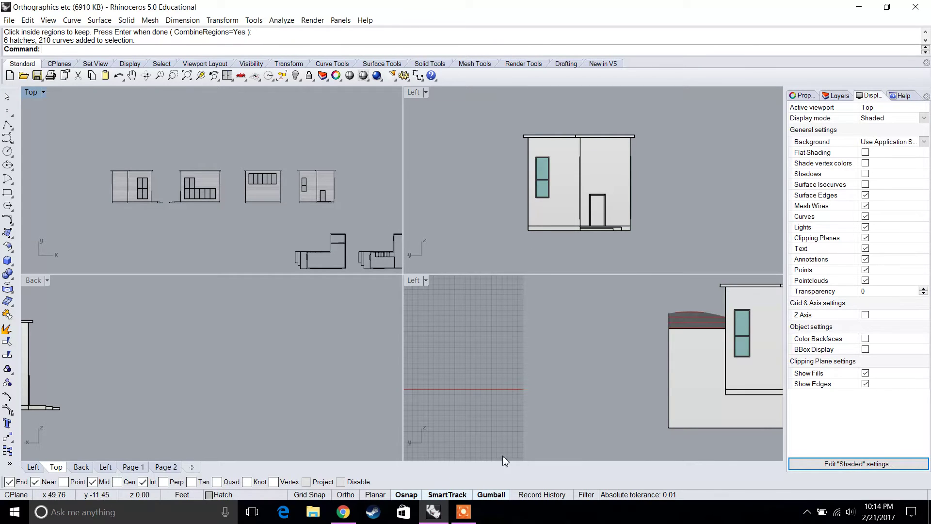
pyautogui.click(464, 511)
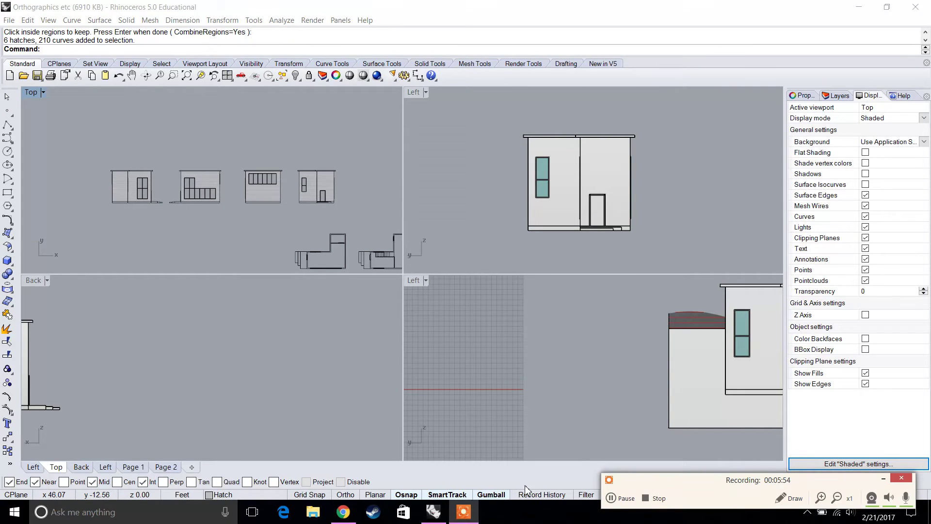
pyautogui.doubleClick(414, 93)
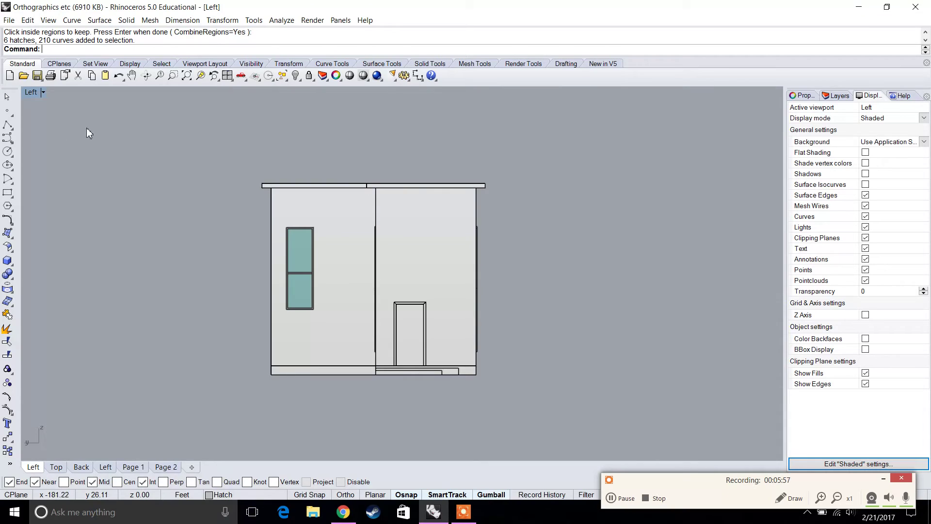
pyautogui.click(43, 93)
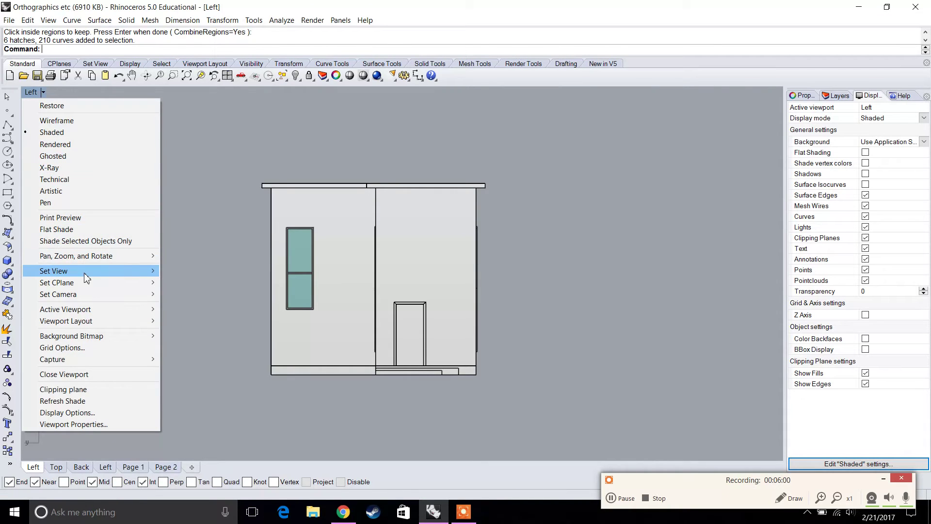
pyautogui.moveTo(86, 273)
pyautogui.click(225, 355)
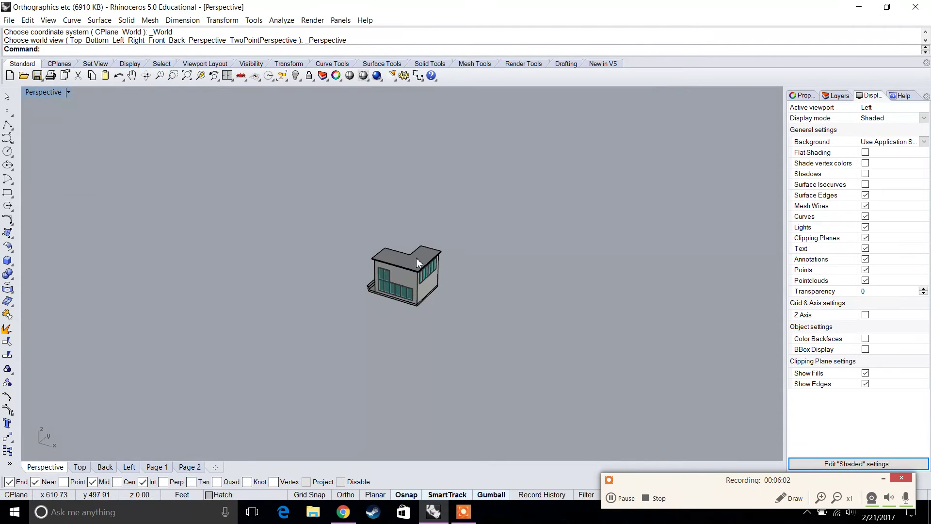
# Step: Zoom out and orbit the Perspective view to frame the houses, terrain models and clipping plane
pyautogui.scroll(-3, 422, 262)
pyautogui.scroll(-5, 426, 266)
pyautogui.moveTo(502, 246); pyautogui.dragTo(453, 316, button='right')
pyautogui.scroll(4, 420, 312)
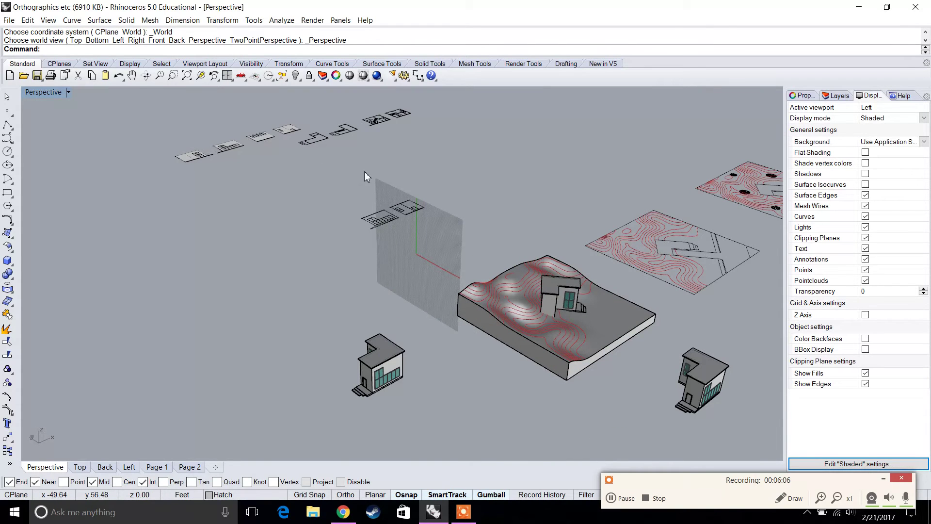
pyautogui.moveTo(508, 322)
pyautogui.mouseDown(button='right')
pyautogui.moveTo(510, 277)
pyautogui.moveTo(511, 341)
pyautogui.mouseUp(button='right')
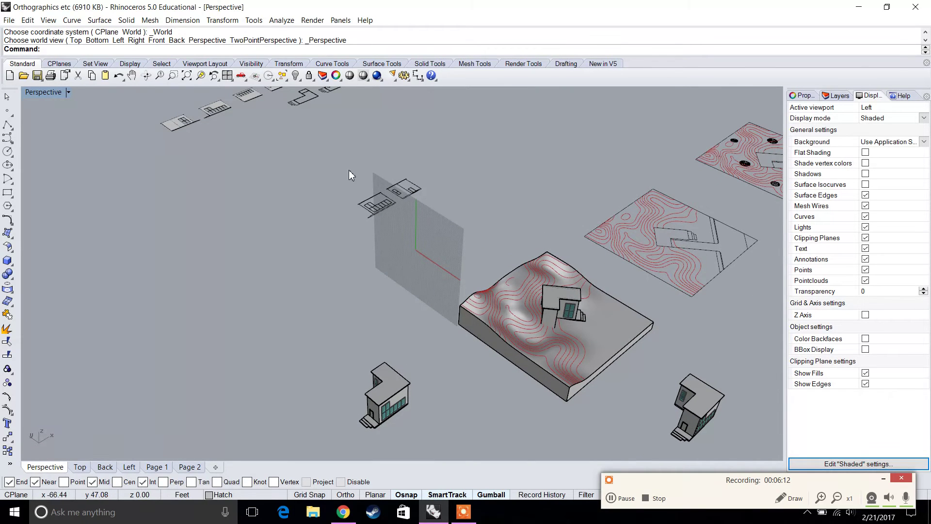
pyautogui.click(69, 93)
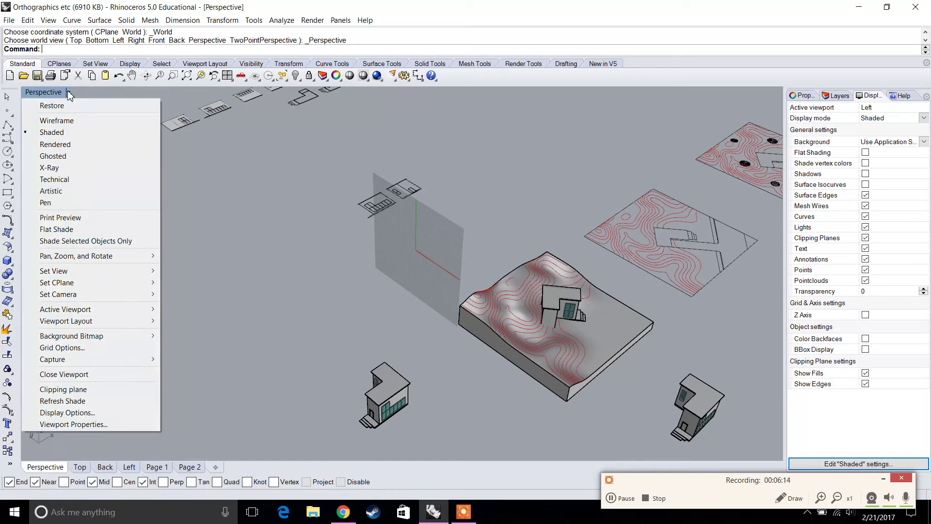
pyautogui.moveTo(85, 286)
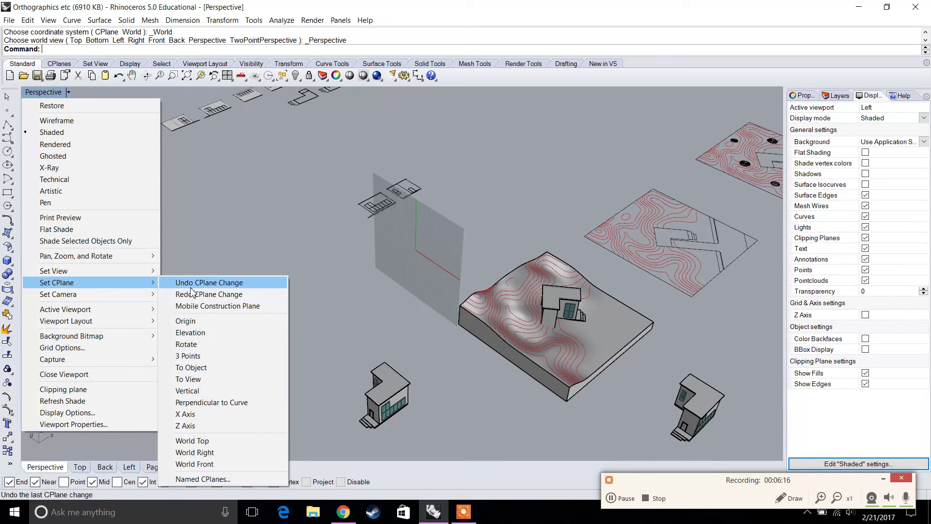
# Step: Set the Perspective construction plane to World Top and orbit down onto the terrain
pyautogui.click(223, 445)
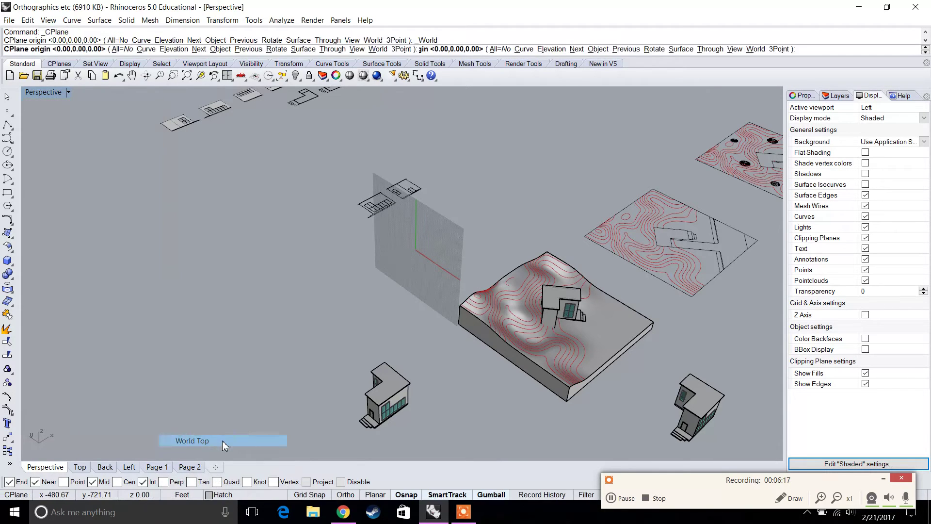
pyautogui.moveTo(554, 263); pyautogui.dragTo(459, 206, button='right')
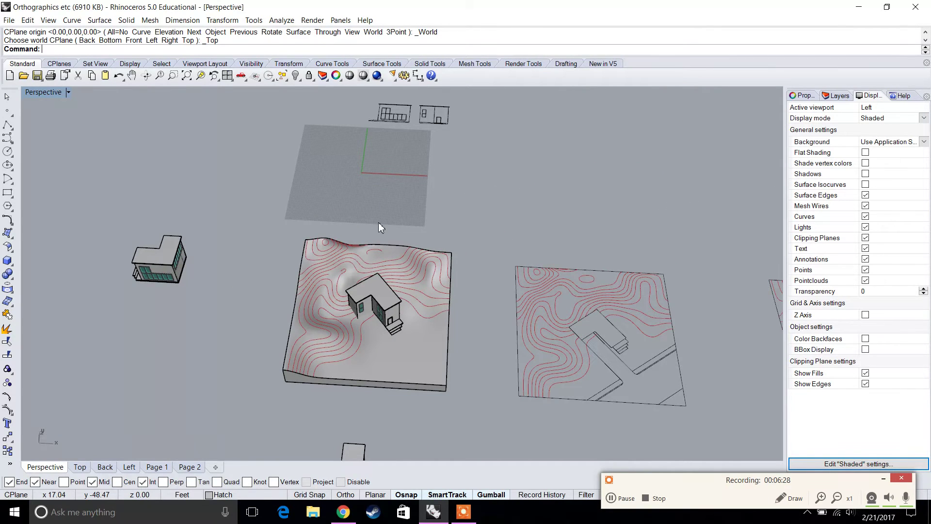
pyautogui.scroll(-4, 378, 223)
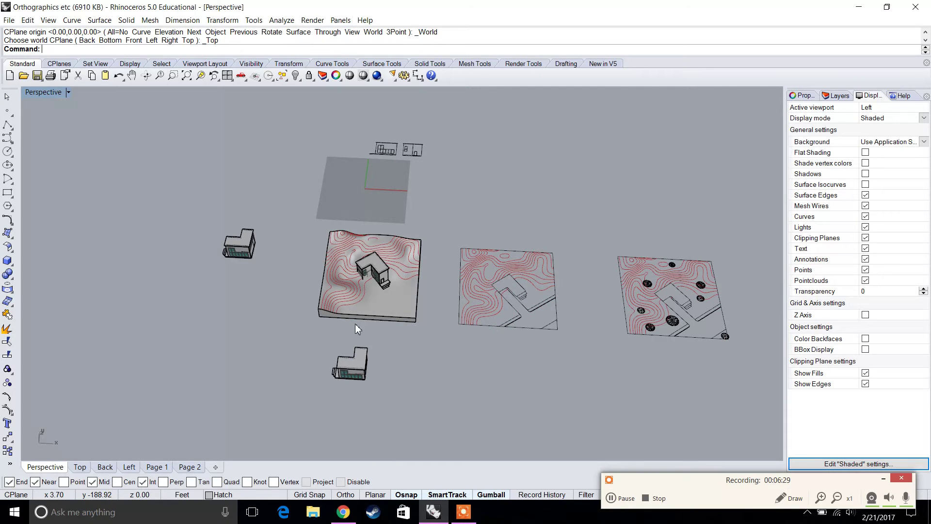
pyautogui.moveTo(412, 298)
pyautogui.mouseDown(button='right')
pyautogui.moveTo(426, 328)
pyautogui.moveTo(415, 311)
pyautogui.mouseUp(button='right')
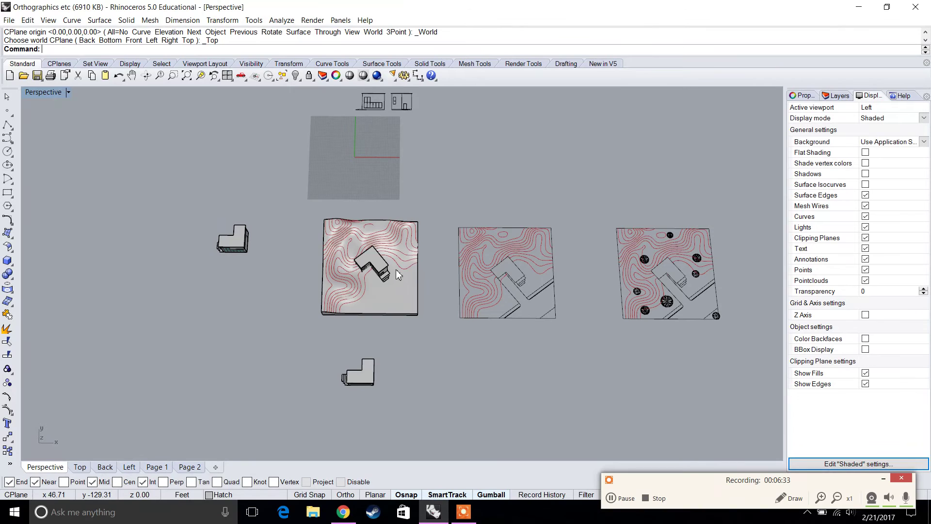
pyautogui.scroll(4, 396, 275)
# Step: Zoom to the selected terrain model, trial-lift the house, then undo the move
pyautogui.scroll(-3, 342, 325)
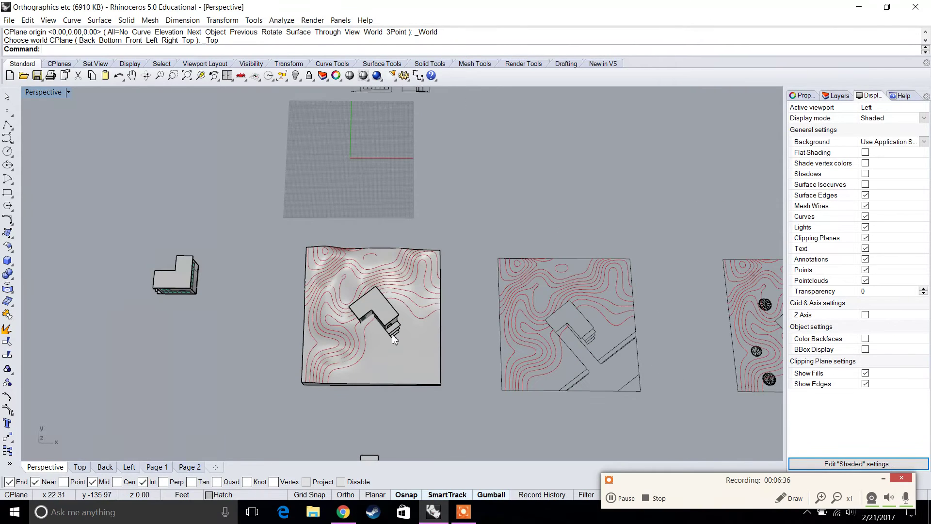
pyautogui.moveTo(287, 225); pyautogui.dragTo(288, 226)
pyautogui.scroll(-3, 385, 256)
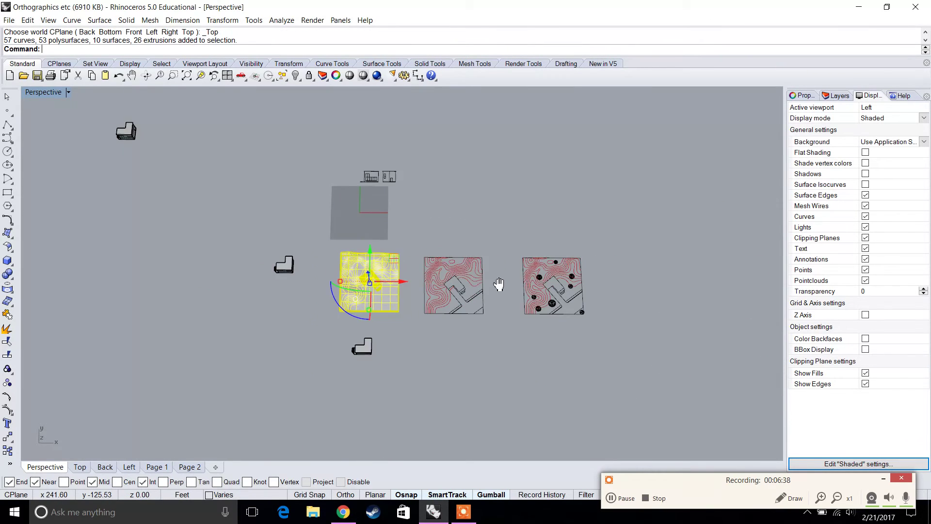
pyautogui.keyDown('shift'); pyautogui.moveTo(499, 285); pyautogui.dragTo(370, 291, button='right'); pyautogui.keyUp('shift')
pyautogui.moveTo(266, 290); pyautogui.dragTo(567, 290)
pyautogui.click(200, 76)
pyautogui.moveTo(407, 160); pyautogui.dragTo(412, 245, button='right')
pyautogui.click(405, 223)
pyautogui.moveTo(405, 223); pyautogui.dragTo(400, 160)
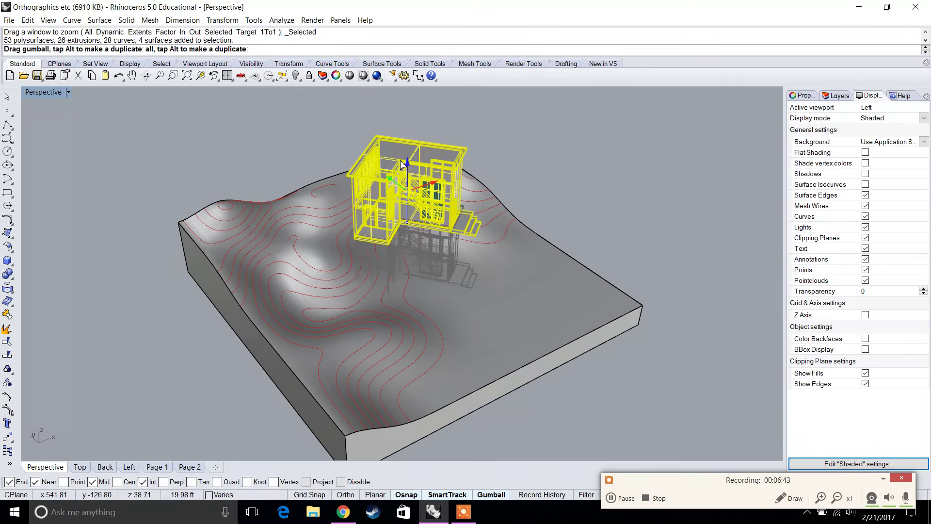
pyautogui.press('Escape')
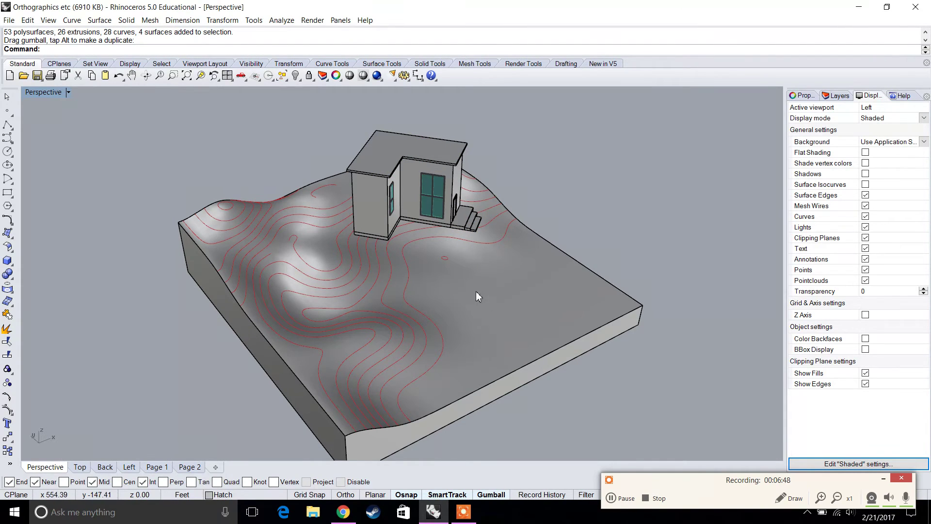
pyautogui.hotkey('ctrl', 'z')
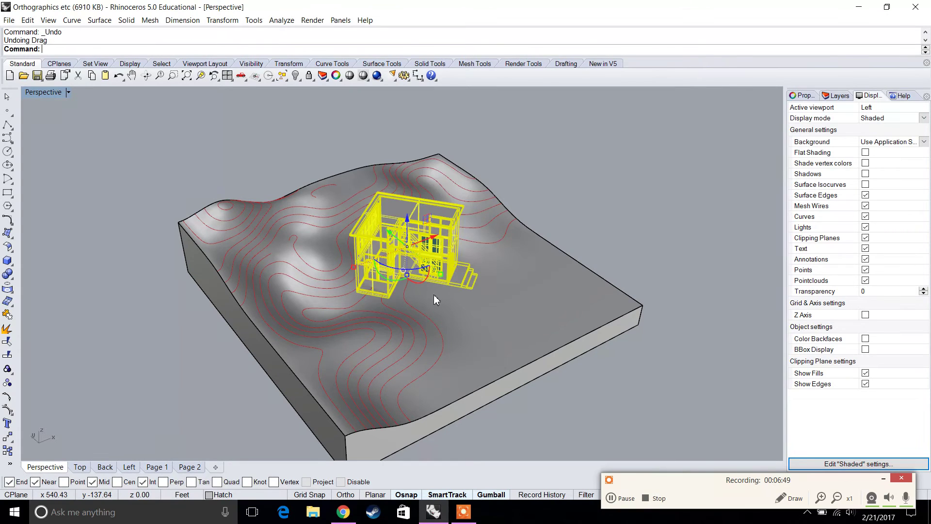
pyautogui.press('Escape')
# Step: Copy and paste the house, raise the copy above the terrain, and orbit underneath
pyautogui.moveTo(471, 280); pyautogui.dragTo(452, 301, button='right')
pyautogui.click(453, 293)
pyautogui.hotkey('ctrl', 'c')
pyautogui.hotkey('ctrl', 'v')
pyautogui.moveTo(470, 330); pyautogui.dragTo(464, 287, button='right')
pyautogui.moveTo(453, 263); pyautogui.dragTo(412, 136)
pyautogui.moveTo(412, 136); pyautogui.dragTo(541, 328, button='right')
pyautogui.moveTo(406, 331); pyautogui.dragTo(423, 292, button='right')
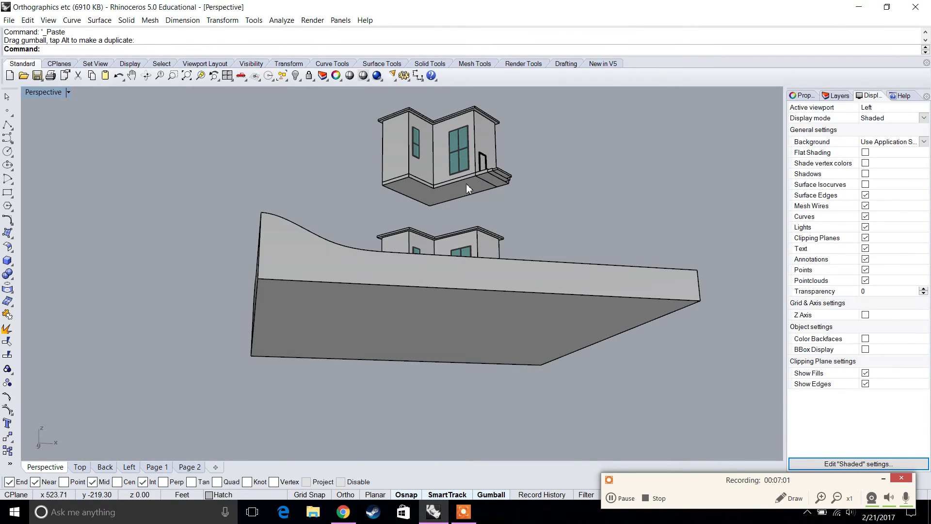
# Step: Extrude the raised house's bottom surface down below the terrain into a tall building
pyautogui.write('ExtrudeSrf')
pyautogui.press('Return')
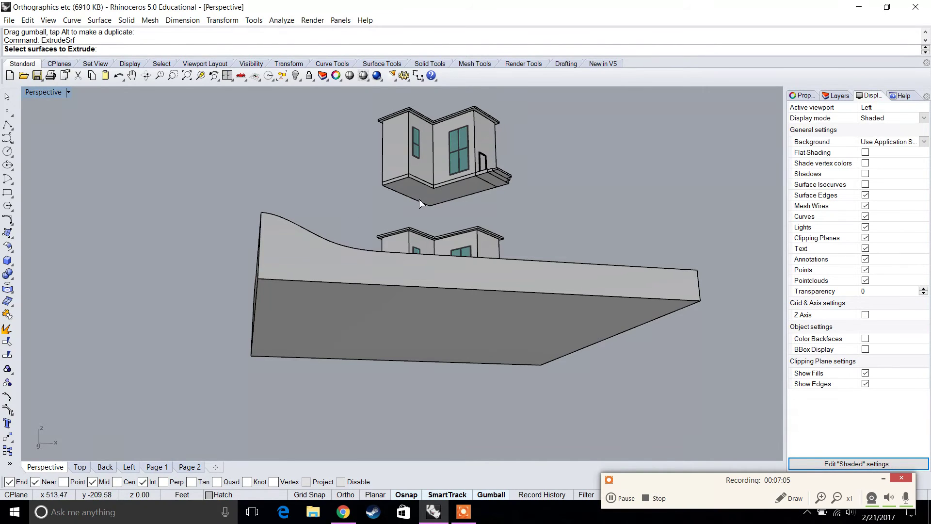
pyautogui.click(457, 197)
pyautogui.press('Return')
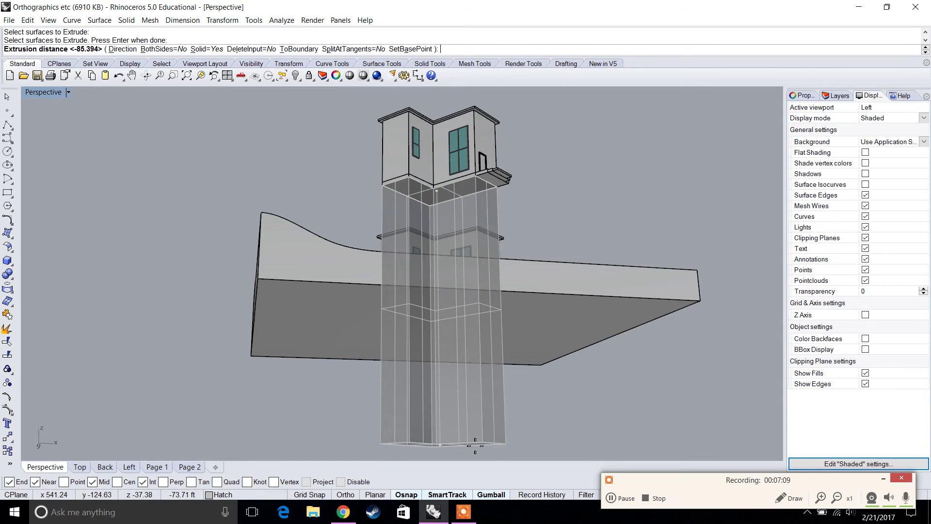
pyautogui.click(479, 406)
pyautogui.moveTo(480, 405); pyautogui.dragTo(449, 262, button='right')
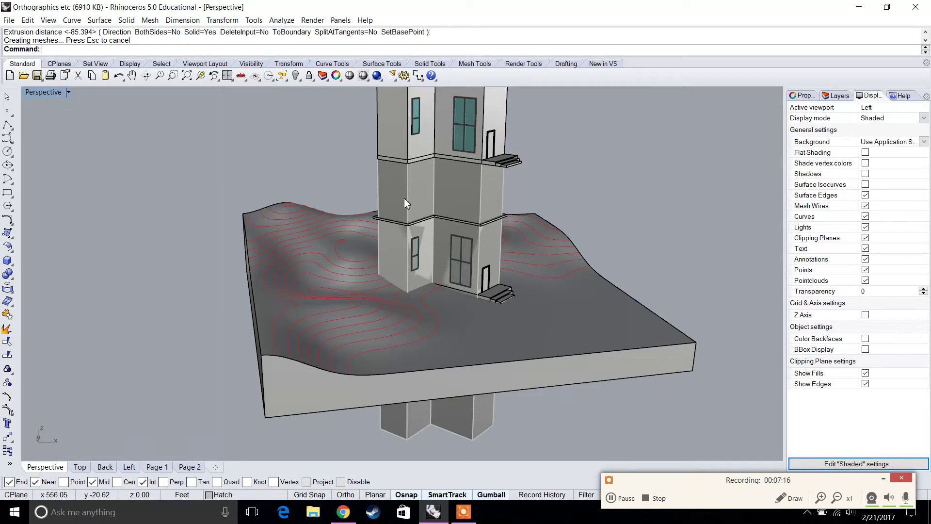
pyautogui.moveTo(545, 280)
pyautogui.mouseDown(button='right')
pyautogui.moveTo(530, 302)
pyautogui.moveTo(502, 264)
pyautogui.moveTo(532, 286)
pyautogui.mouseUp(button='right')
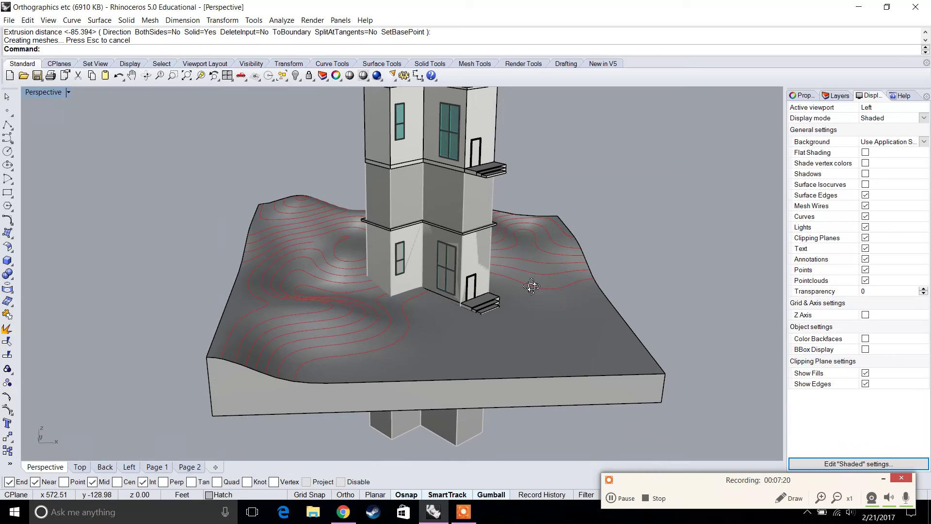
# Step: Split the terrain surface using the tall extruded building as the cutter
pyautogui.press('Return')
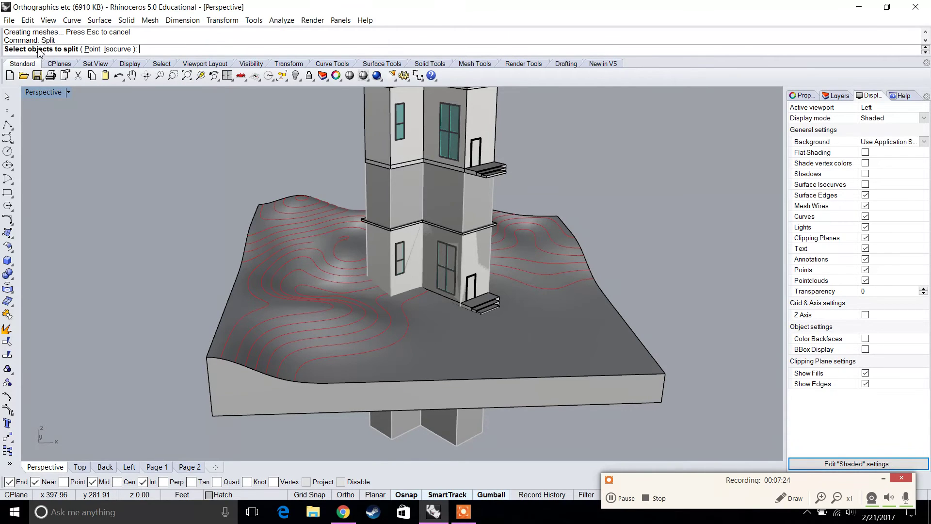
pyautogui.click(582, 343)
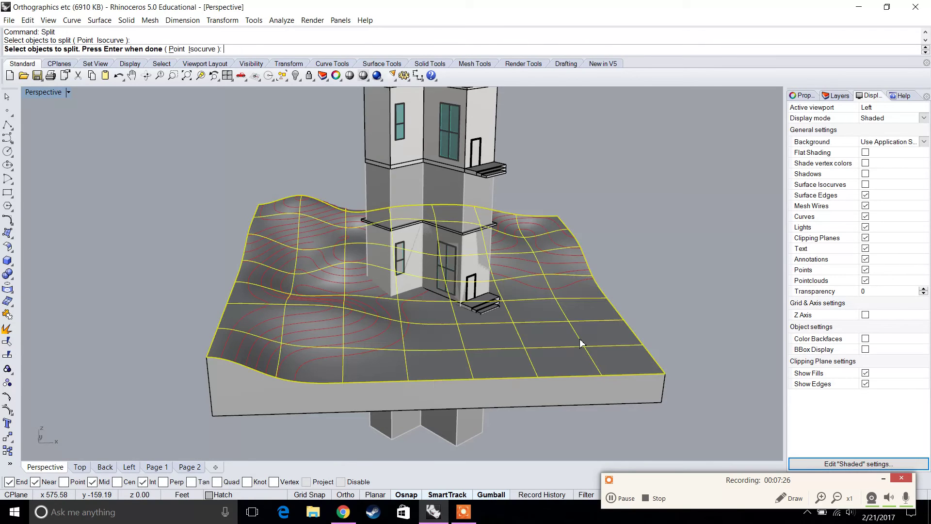
pyautogui.press('Return')
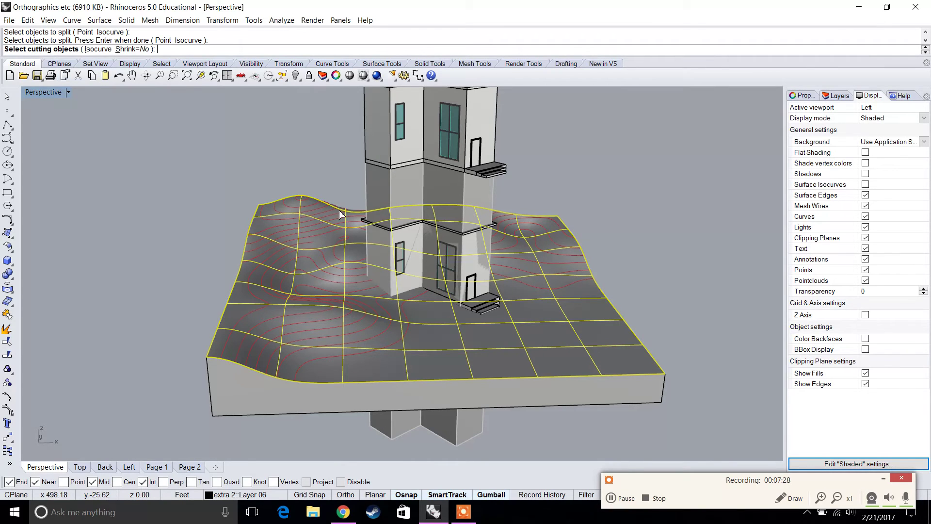
pyautogui.click(390, 187)
pyautogui.press('Return')
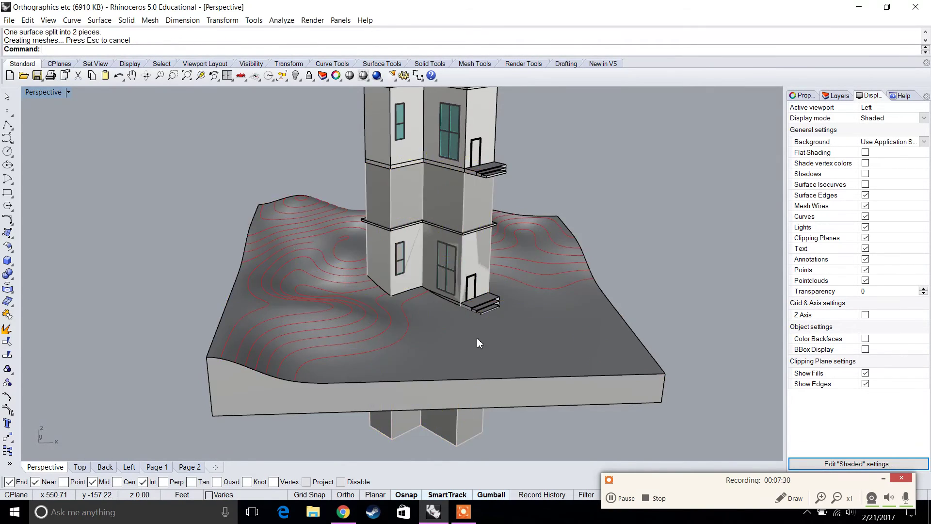
pyautogui.click(476, 318)
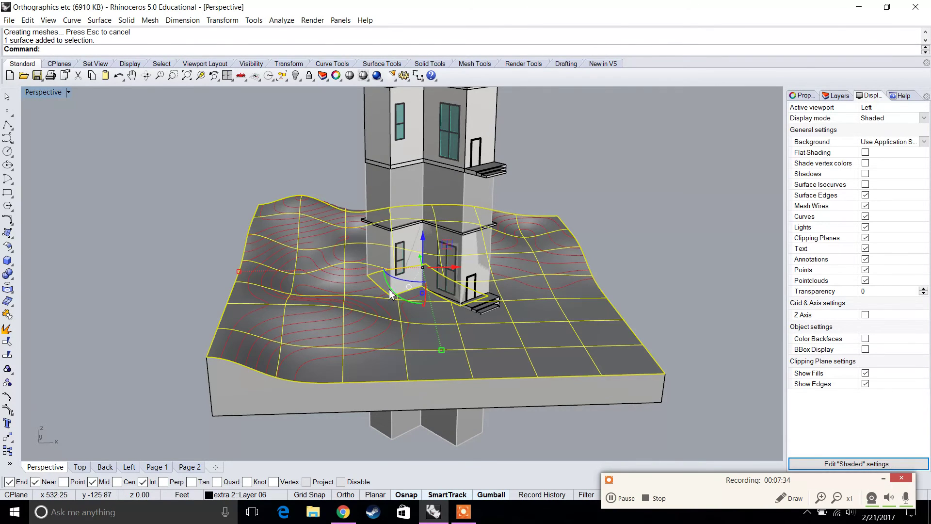
pyautogui.press('Escape')
# Step: Delete the tall extruded building objects, leaving the house on the terrain
pyautogui.moveTo(380, 254); pyautogui.dragTo(426, 226, button='right')
pyautogui.moveTo(353, 169); pyautogui.dragTo(340, 141)
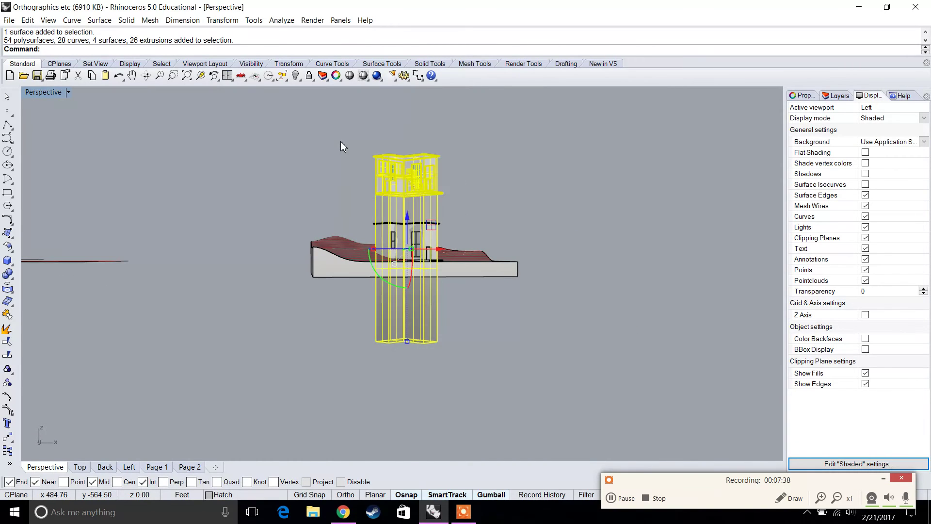
pyautogui.press('Delete')
pyautogui.moveTo(458, 170); pyautogui.dragTo(456, 243, button='right')
pyautogui.scroll(4, 373, 271)
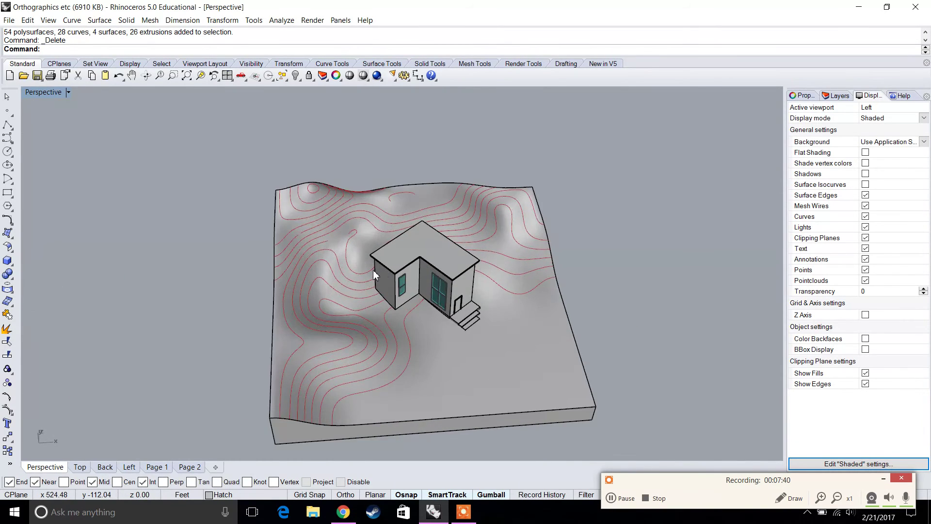
# Step: Hide the house objects and delete the terrain surface patch under the footprint
pyautogui.click(435, 266)
pyautogui.write('Hide')
pyautogui.press('Return')
pyautogui.scroll(8, 449, 345)
pyautogui.click(449, 346)
pyautogui.moveTo(449, 345); pyautogui.dragTo(396, 264, button='right')
pyautogui.moveTo(402, 244); pyautogui.dragTo(401, 210)
pyautogui.moveTo(364, 249); pyautogui.dragTo(365, 272, button='right')
pyautogui.press('Delete')
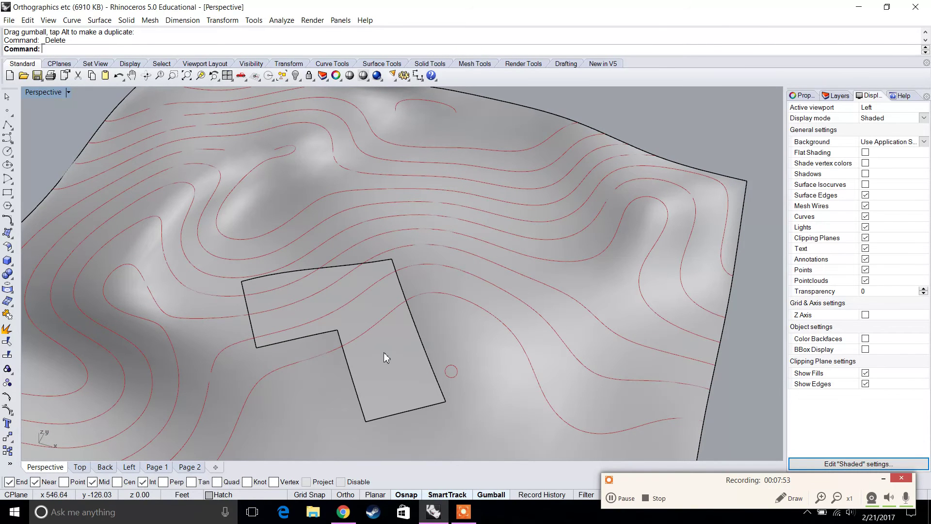
# Step: Split the three contour lines crossing the footprint with the building outline
pyautogui.write('Split')
pyautogui.press('Return')
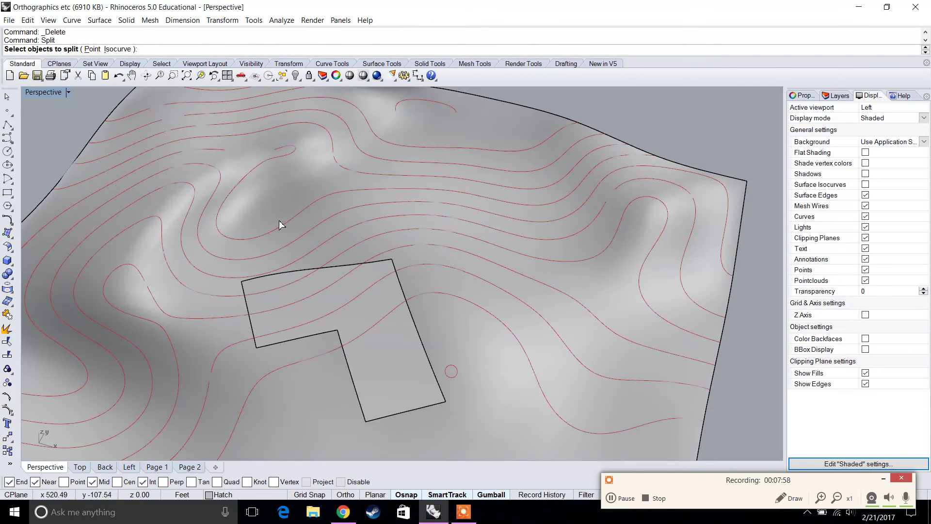
pyautogui.click(299, 283)
pyautogui.click(345, 303)
pyautogui.click(369, 316)
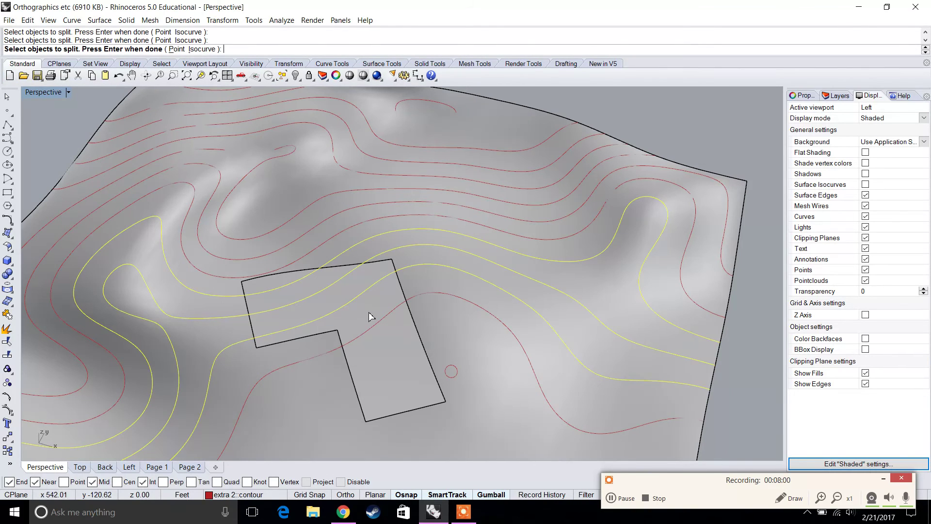
pyautogui.press('Return')
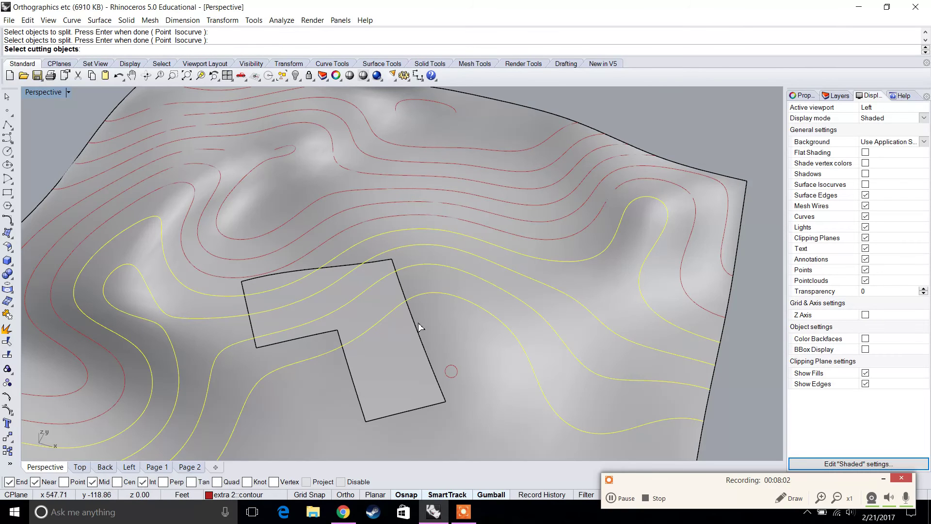
pyautogui.click(443, 348)
pyautogui.press('Return')
# Step: Delete the contour pieces inside the outline and show the hidden house again
pyautogui.click(377, 324)
pyautogui.click(326, 292)
pyautogui.moveTo(300, 291); pyautogui.dragTo(298, 287)
pyautogui.press('Delete')
pyautogui.moveTo(296, 283); pyautogui.dragTo(338, 271, button='right')
pyautogui.write('Show')
pyautogui.press('Return')
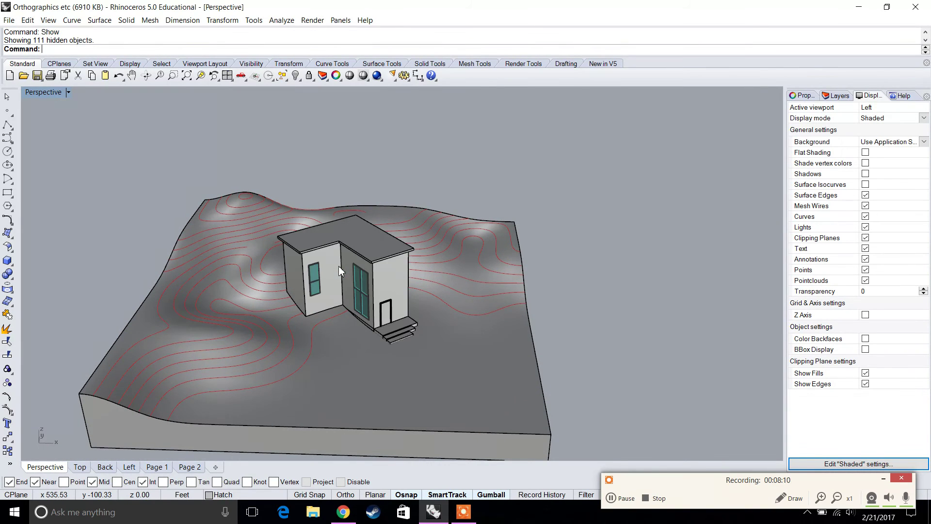
pyautogui.scroll(-2, 338, 269)
pyautogui.scroll(-3, 356, 270)
pyautogui.moveTo(370, 264); pyautogui.dragTo(347, 288, button='right')
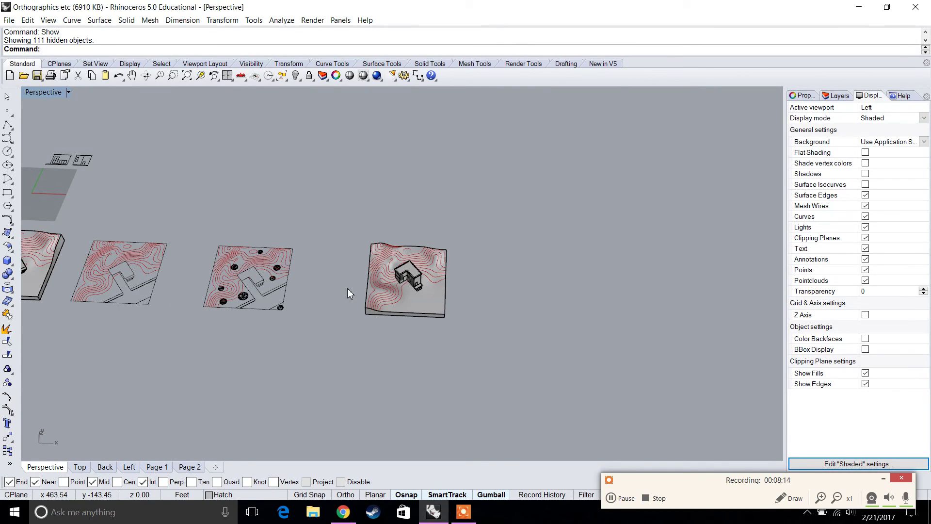
pyautogui.write('lip')
pyautogui.press('Return')
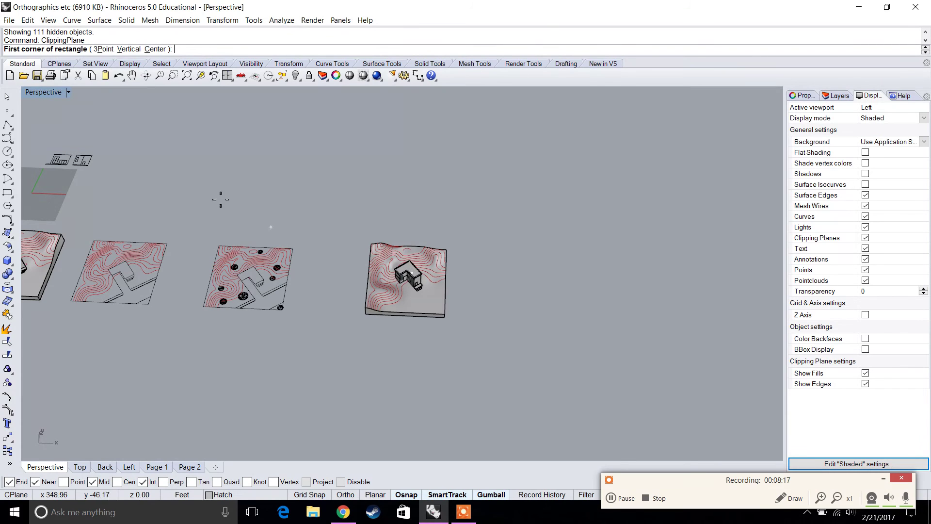
pyautogui.click(129, 49)
pyautogui.scroll(3, 400, 275)
pyautogui.click(380, 353)
pyautogui.click(410, 355)
pyautogui.moveTo(410, 356); pyautogui.dragTo(368, 303, button='right')
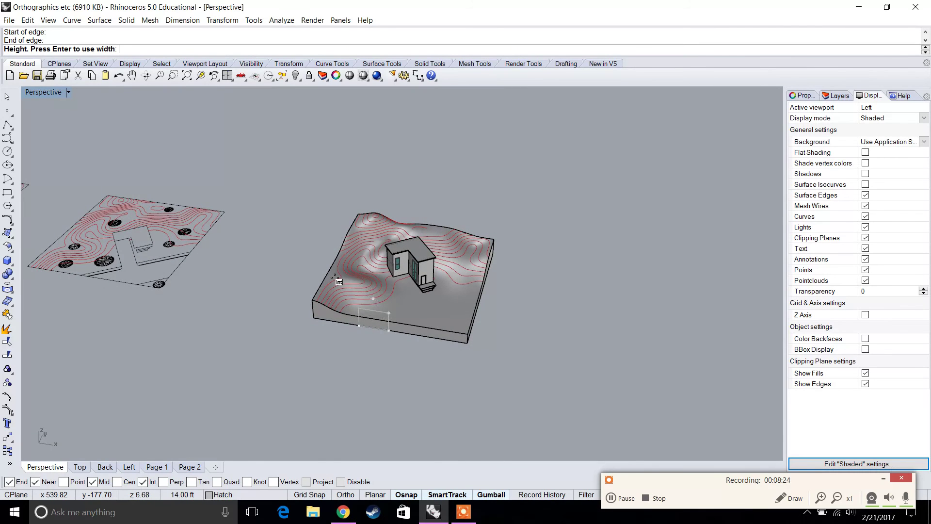
pyautogui.press('Return')
pyautogui.scroll(2, 371, 311)
pyautogui.click(370, 311)
pyautogui.moveTo(381, 285); pyautogui.dragTo(387, 306)
pyautogui.moveTo(388, 305); pyautogui.dragTo(368, 334, button='right')
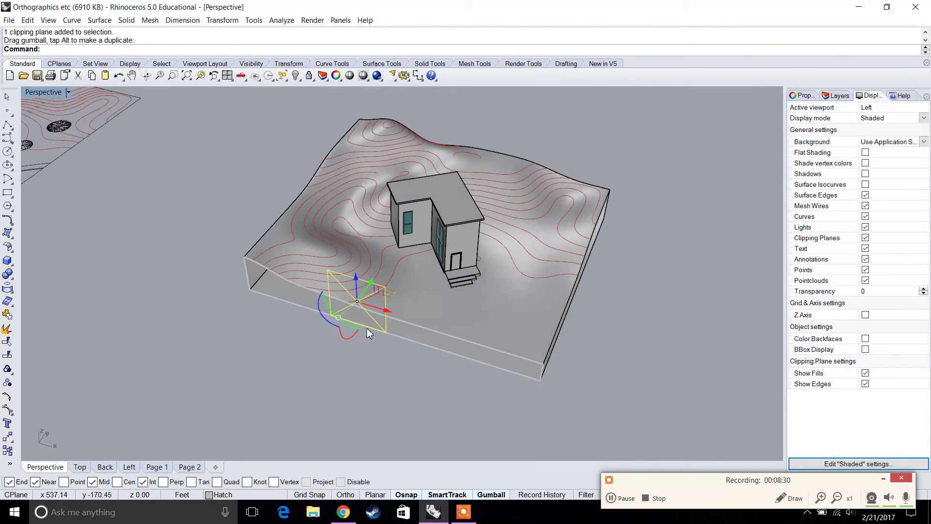
pyautogui.scroll(2, 370, 333)
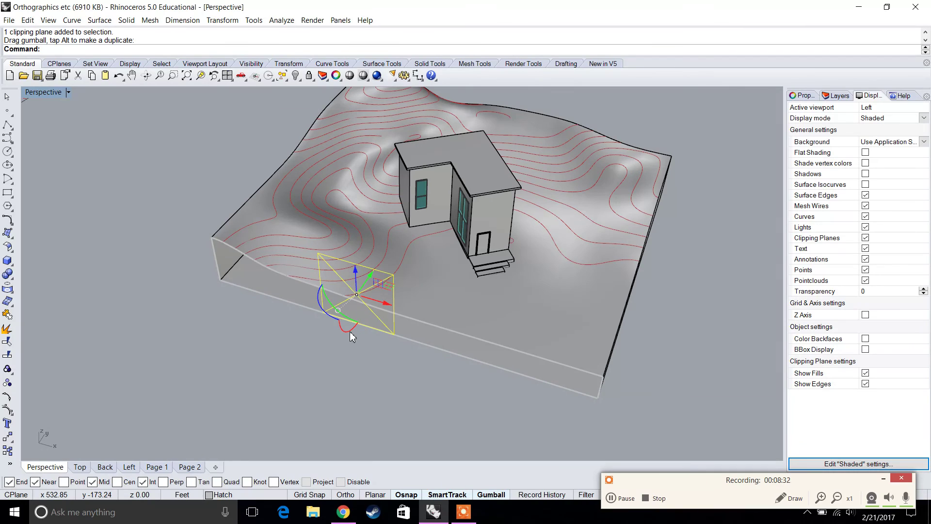
pyautogui.moveTo(356, 334); pyautogui.dragTo(303, 278)
pyautogui.moveTo(304, 278); pyautogui.dragTo(343, 290, button='right')
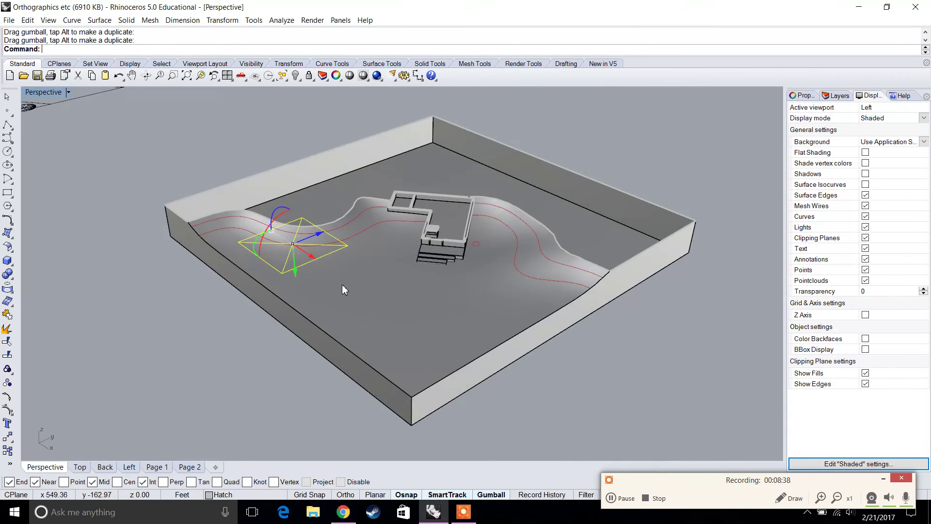
pyautogui.moveTo(295, 268)
pyautogui.mouseDown()
pyautogui.moveTo(297, 254)
pyautogui.moveTo(296, 269)
pyautogui.mouseUp()
pyautogui.moveTo(509, 268); pyautogui.dragTo(193, 228, button='right')
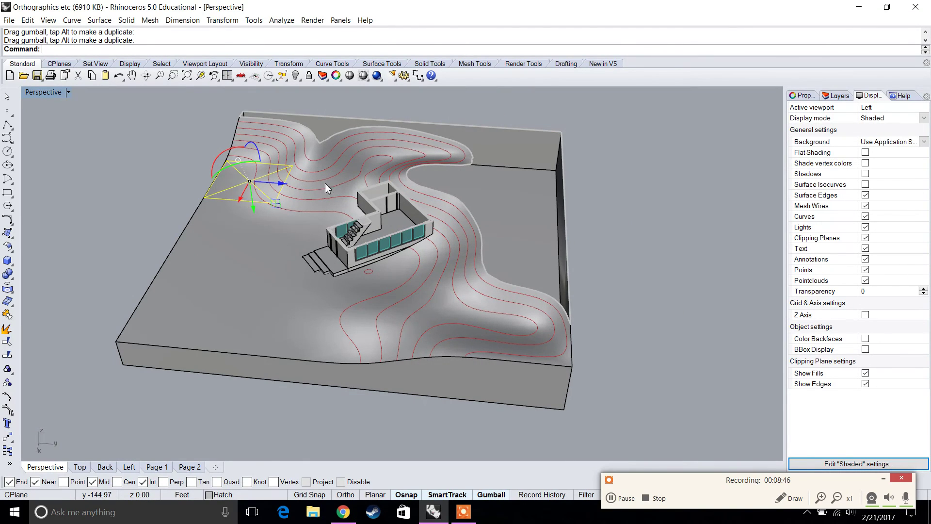
pyautogui.moveTo(330, 222); pyautogui.dragTo(354, 252, button='right')
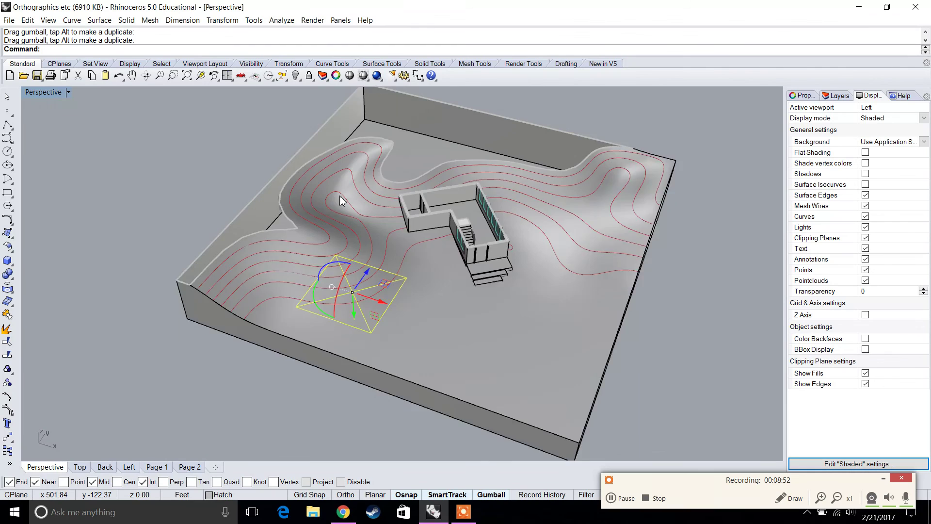
pyautogui.scroll(-2, 345, 214)
pyautogui.scroll(-3, 550, 310)
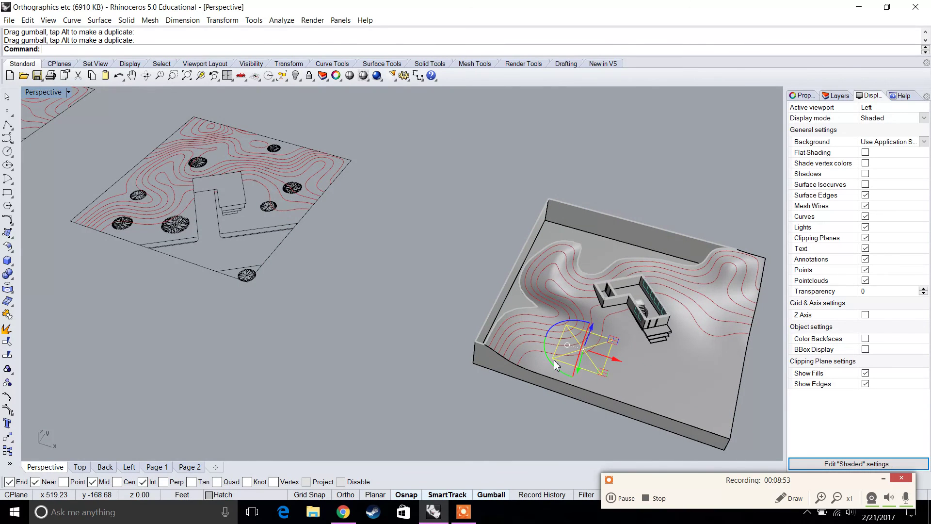
pyautogui.press('Delete')
# Step: Select the separate house model and zoom in on it
pyautogui.scroll(-5, 352, 291)
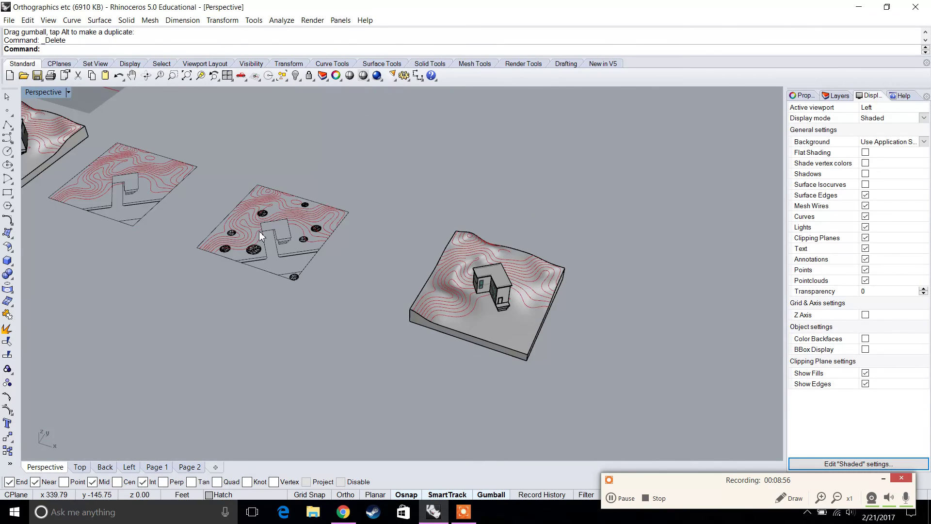
pyautogui.moveTo(470, 393); pyautogui.dragTo(370, 333)
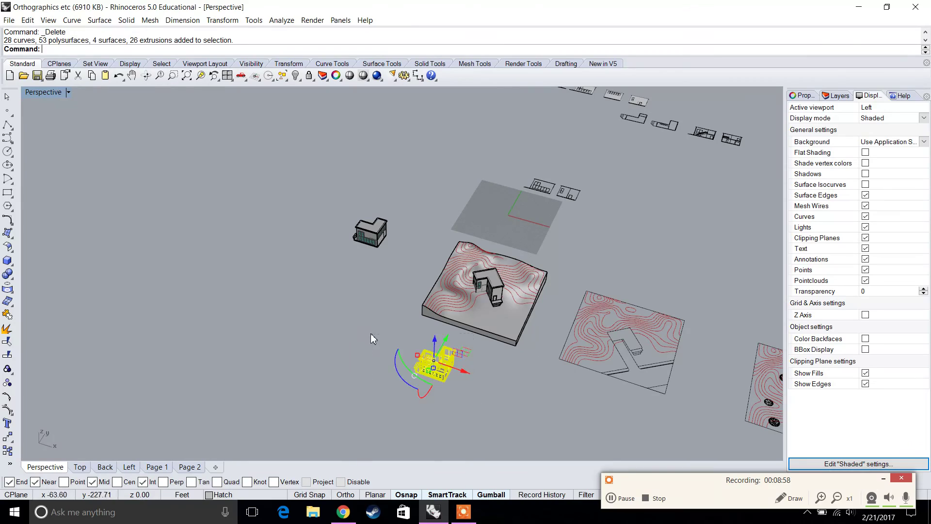
pyautogui.click(200, 76)
pyautogui.click(201, 76)
pyautogui.moveTo(408, 342); pyautogui.dragTo(509, 292, button='right')
pyautogui.click(532, 349)
# Step: Draw a short polyline starting at the house's base corner
pyautogui.click(7, 125)
pyautogui.click(504, 291)
pyautogui.click(542, 365)
pyautogui.rightClick(543, 365)
# Step: Draw a second polyline with a 4' leg, then maximise Perspective looking down on the roof
pyautogui.rightClick(551, 368)
pyautogui.click(542, 365)
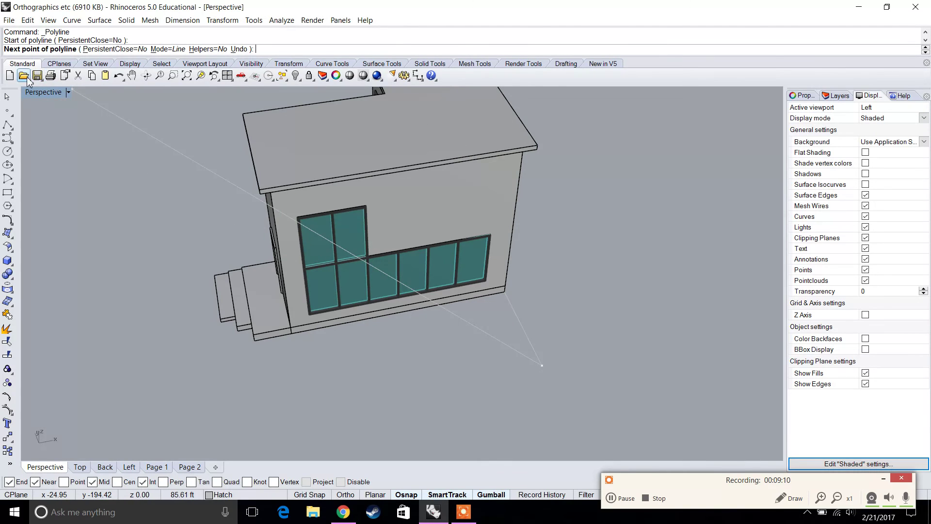
pyautogui.doubleClick(40, 93)
pyautogui.scroll(-8, 571, 321)
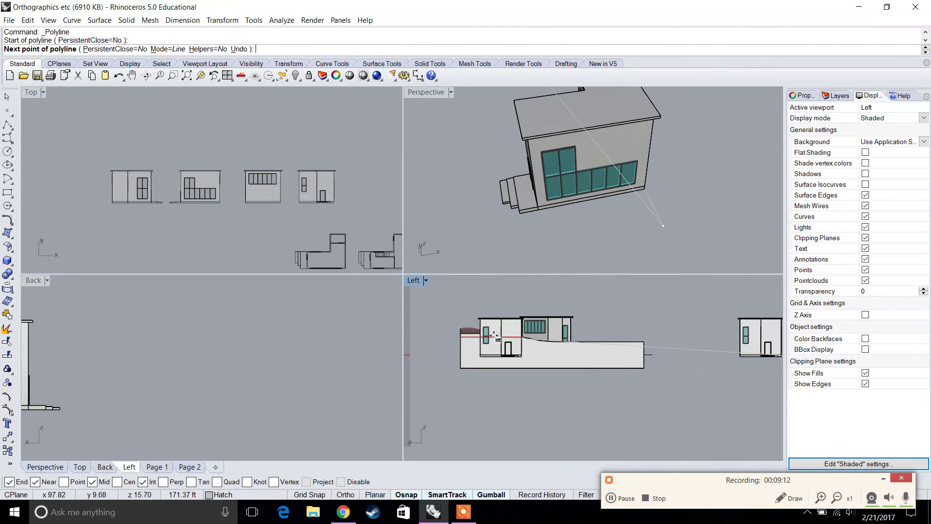
pyautogui.scroll(3, 581, 337)
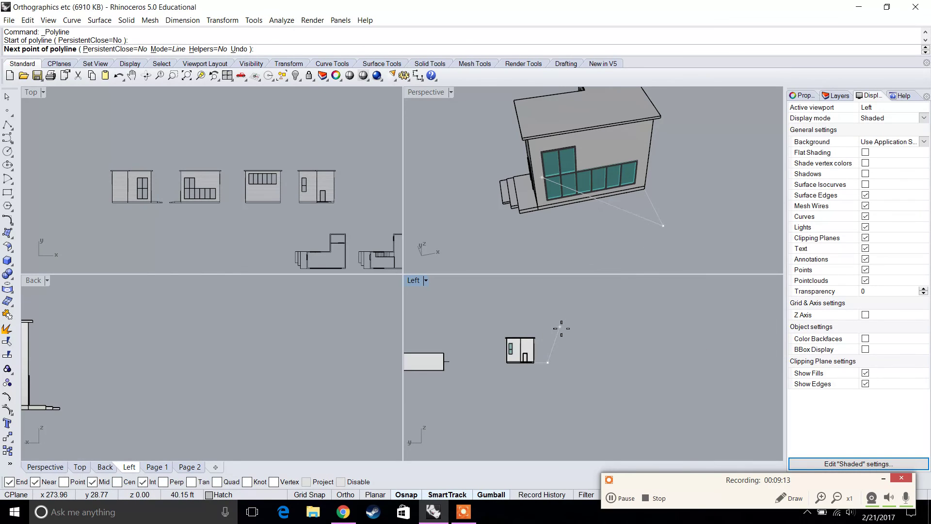
pyautogui.press('Return')
pyautogui.click(557, 326)
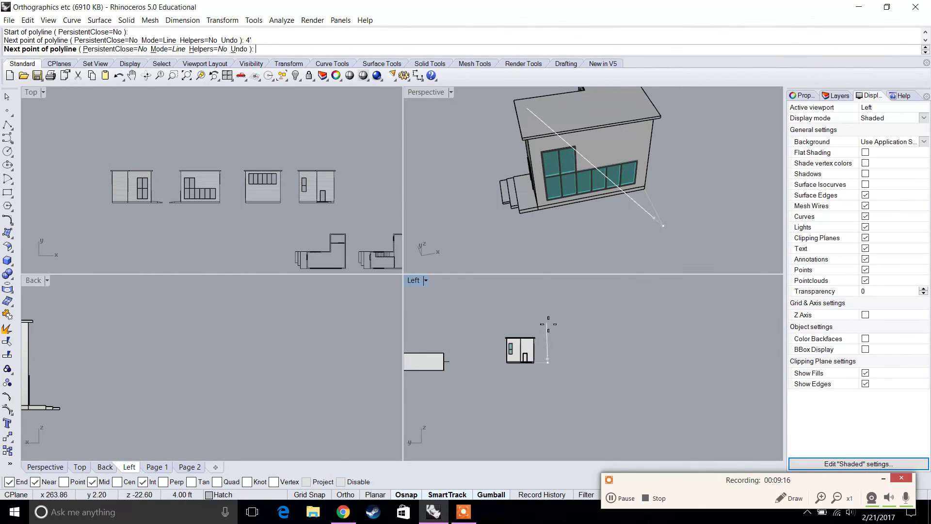
pyautogui.press('Return')
pyautogui.doubleClick(434, 92)
pyautogui.moveTo(521, 226); pyautogui.dragTo(621, 365, button='right')
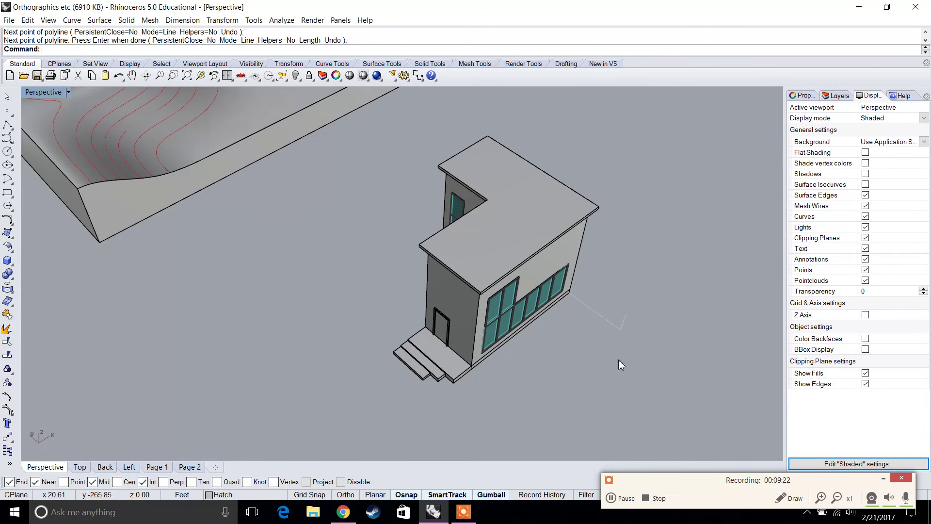